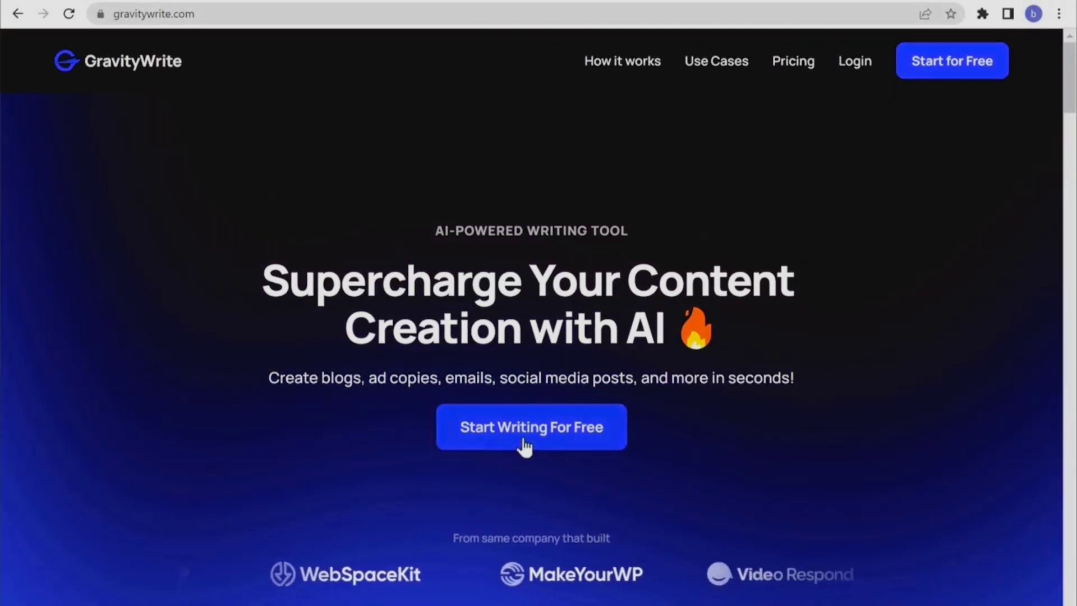
Create a new GravityWrite account with a name, email and password
{"action": "left_click", "coordinate": [528, 442]}
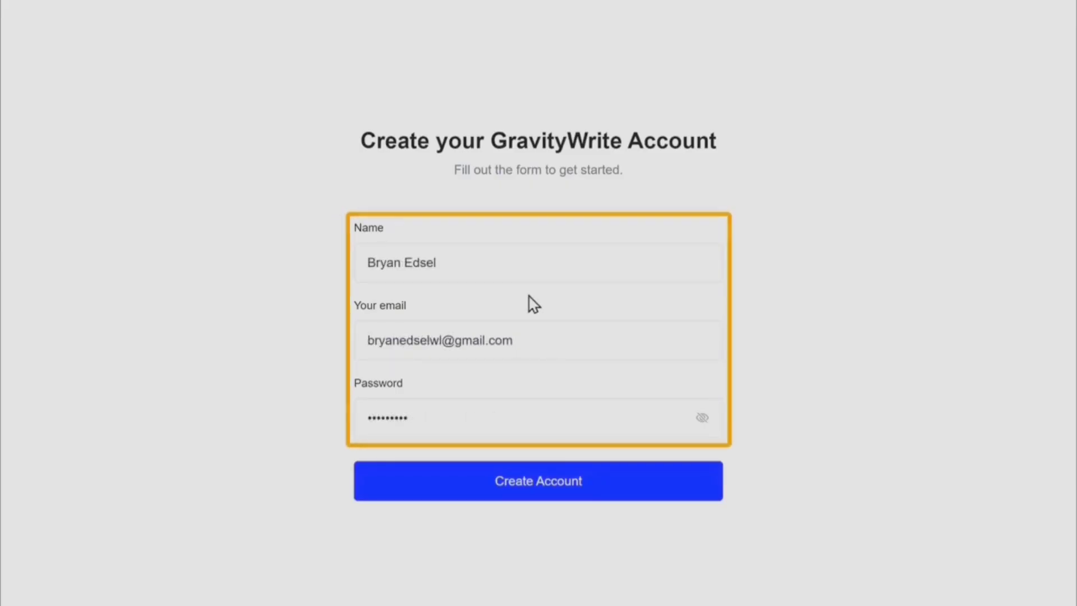
{"action": "left_click", "coordinate": [540, 492]}
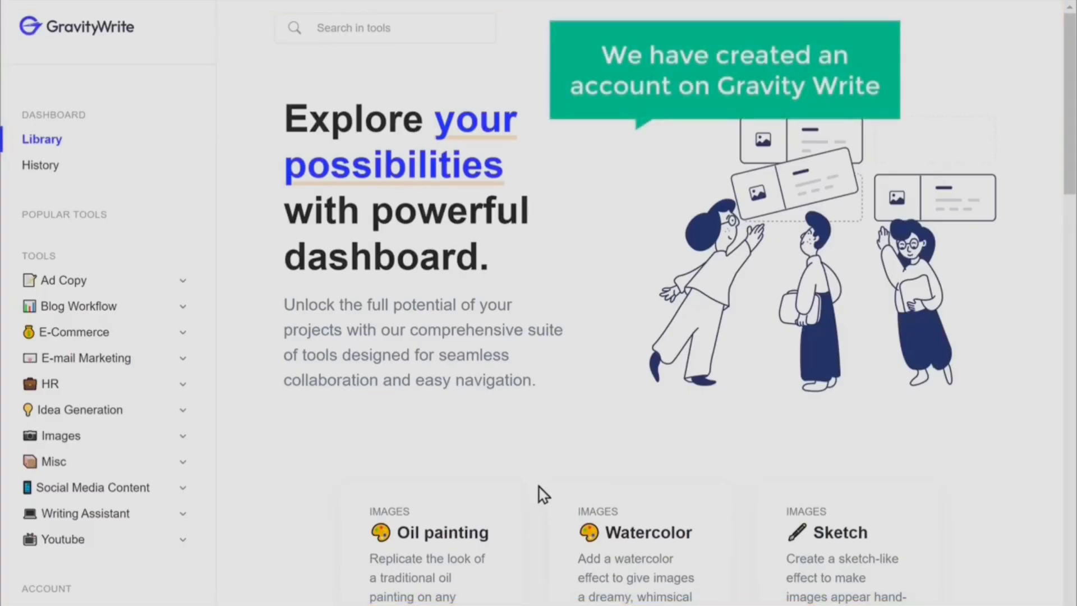
Open the YT Script Creator from GravityWrite's Youtube tools and focus the video title box
{"action": "left_click", "coordinate": [63, 513]}
{"action": "left_click", "coordinate": [122, 565]}
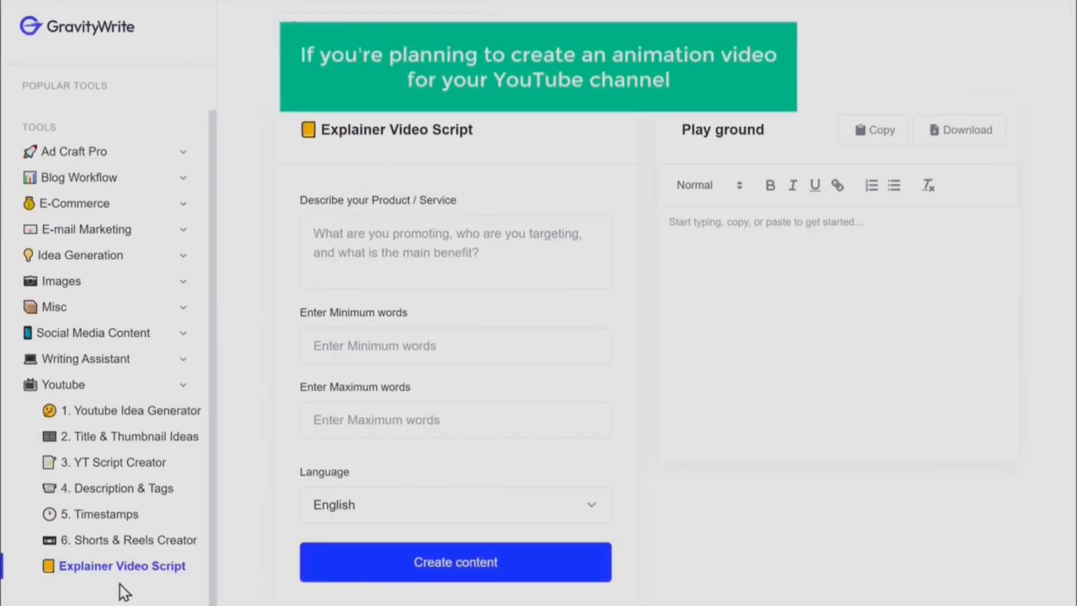
{"action": "left_click", "coordinate": [124, 463]}
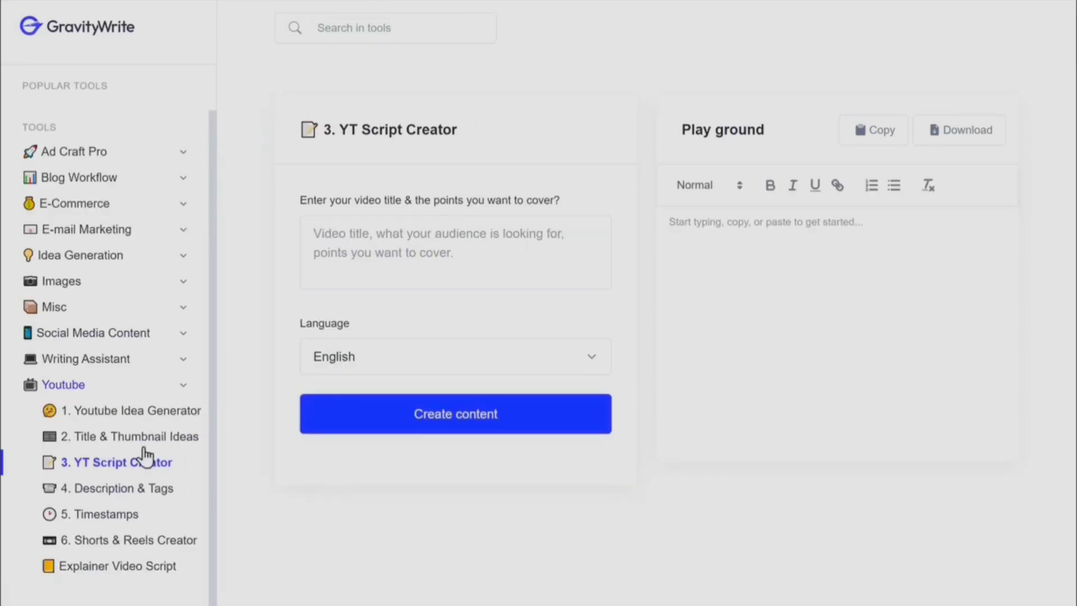
{"action": "left_click", "coordinate": [370, 235]}
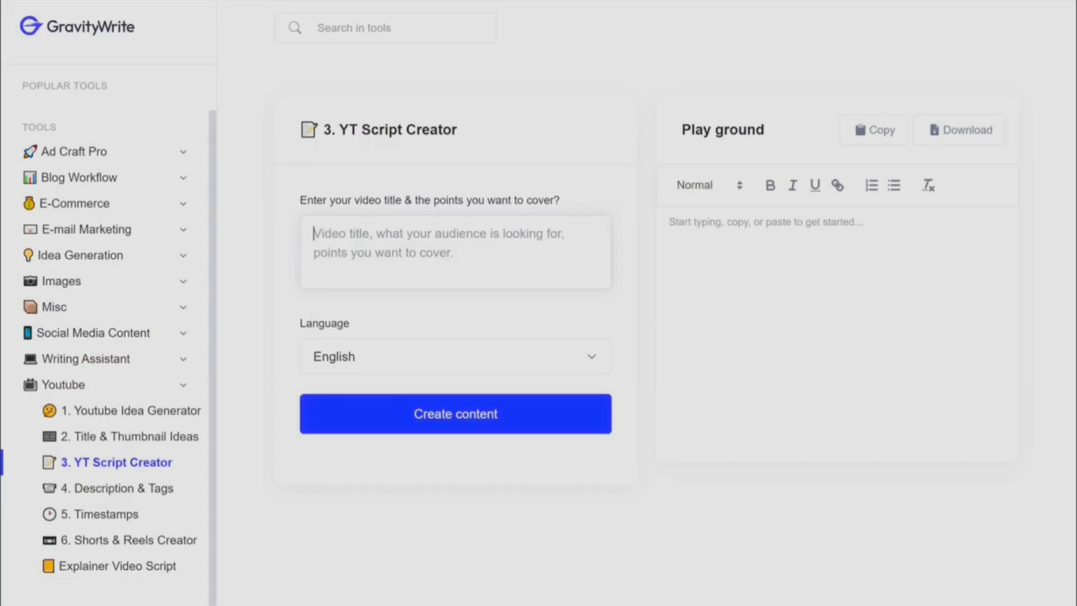
Generate a script for 'Learn digital marketing in 5 mins' covering market research, copywriting, email marketing and SEO
{"action": "type", "text": "Learn digital marketin"}
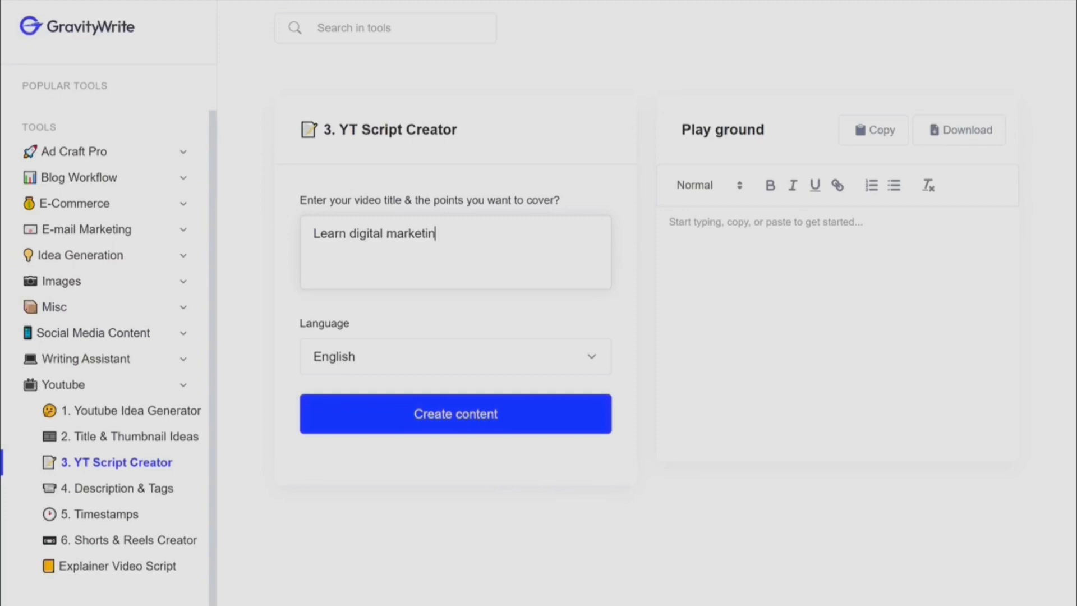
{"action": "type", "text": "g in 5 mins Target Audience : Website owners who are s"}
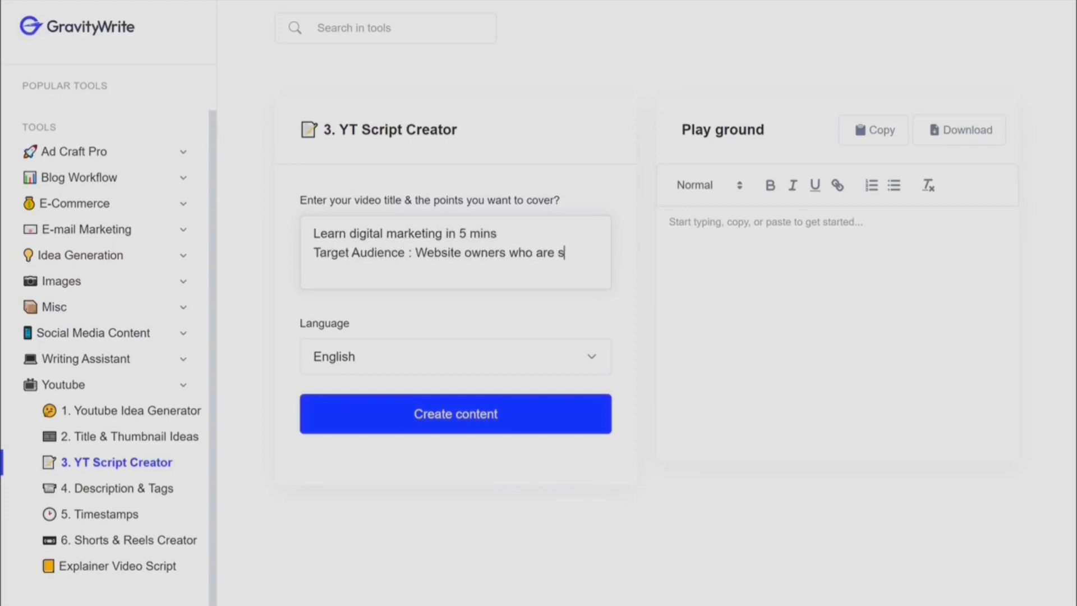
{"action": "type", "text": "truggling to get traffic and sales."}
{"action": "key", "text": "Return"}
{"action": "type", "text": "About the video : In this v"}
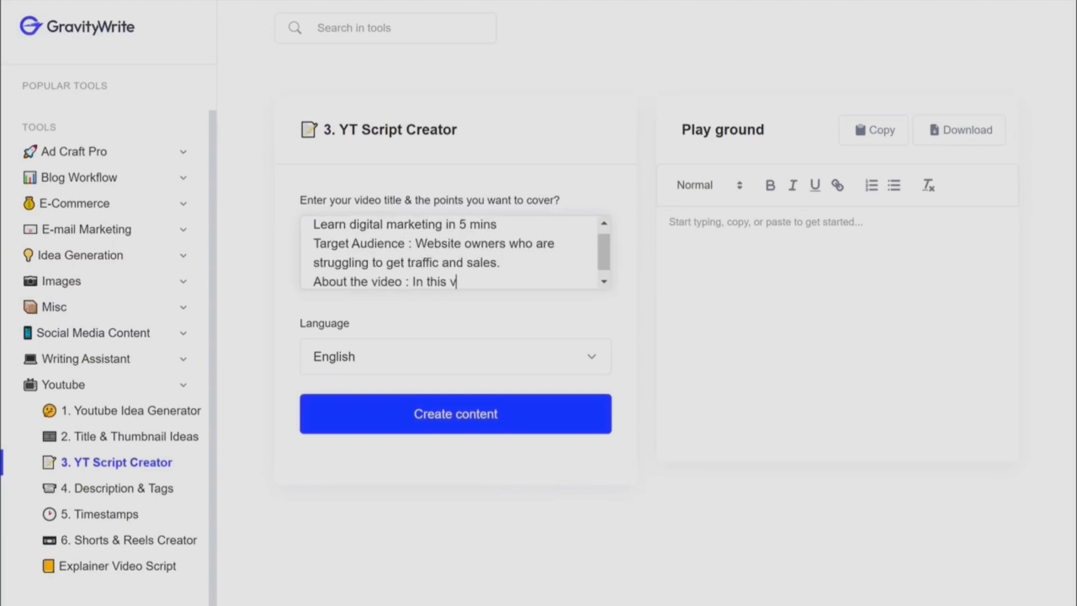
{"action": "type", "text": "ideo we will cover Market Research, Copywriting, Email Marketing, SEO."}
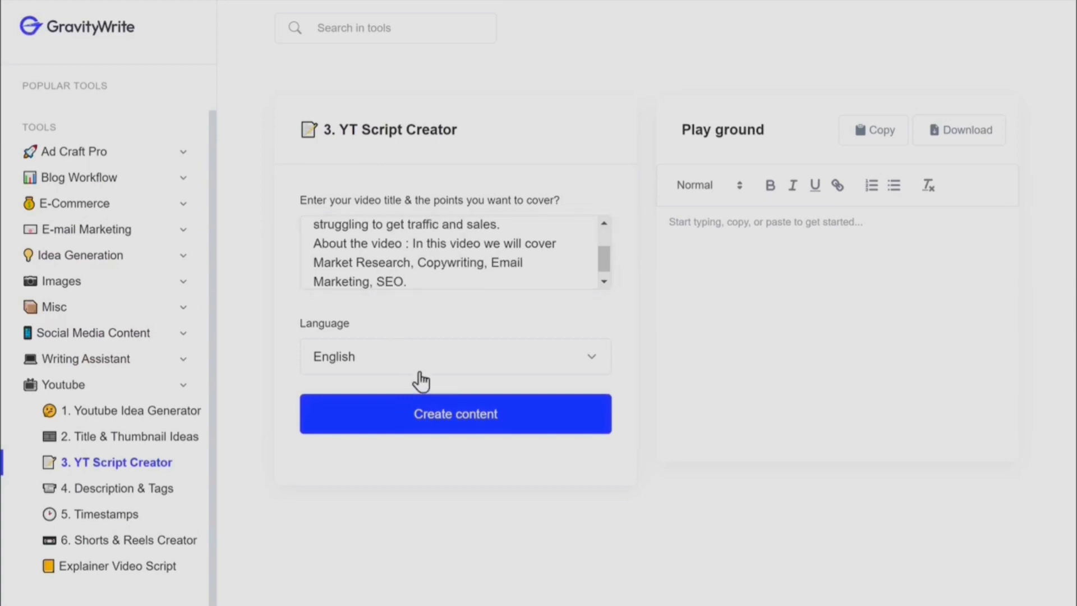
{"action": "left_click", "coordinate": [458, 415]}
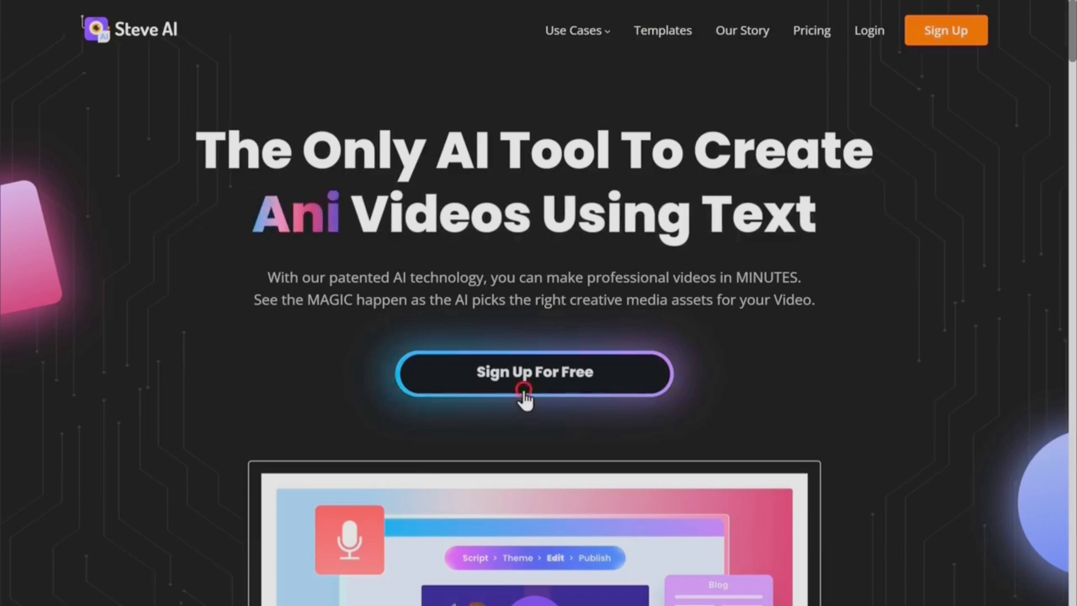
Sign up for Steve AI with a Google account and start a new Text to Animation video
{"action": "left_click", "coordinate": [525, 399]}
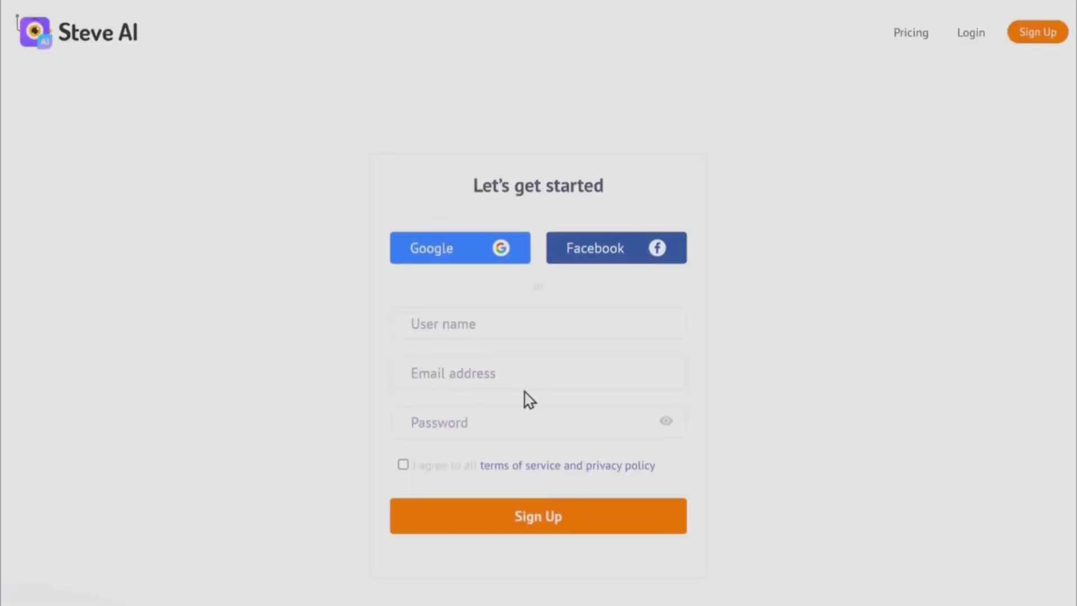
{"action": "left_click", "coordinate": [459, 253]}
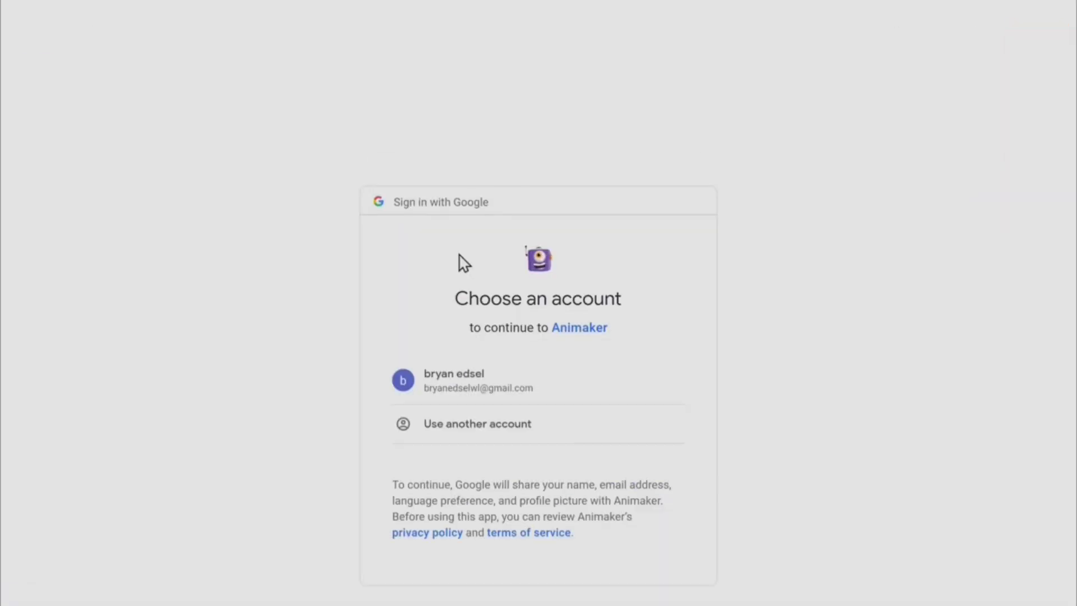
{"action": "left_click", "coordinate": [481, 384]}
{"action": "key", "text": "F11"}
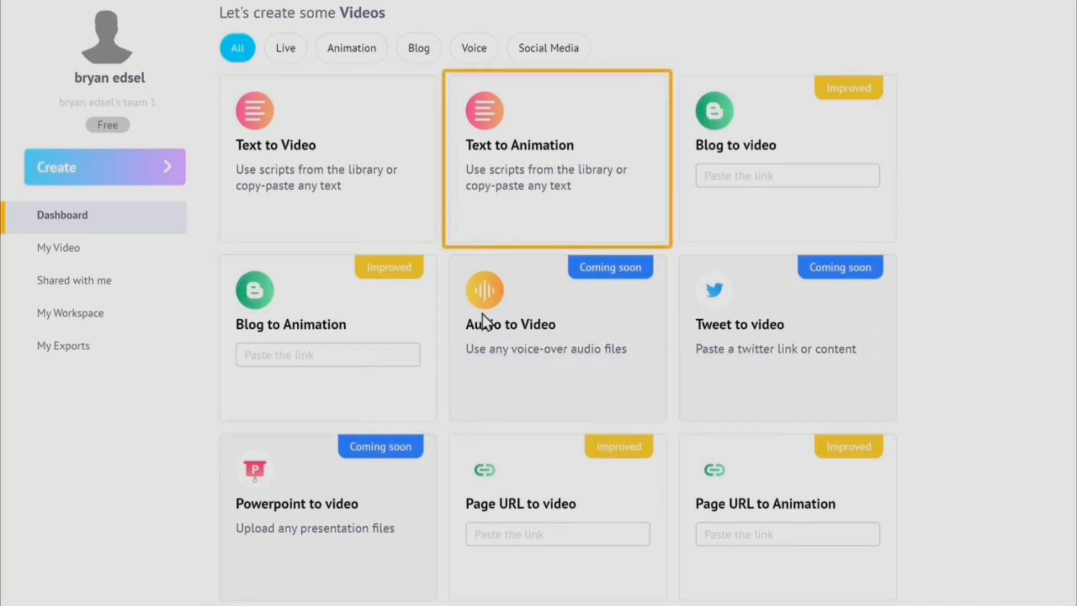
{"action": "mouse_move", "coordinate": [557, 212]}
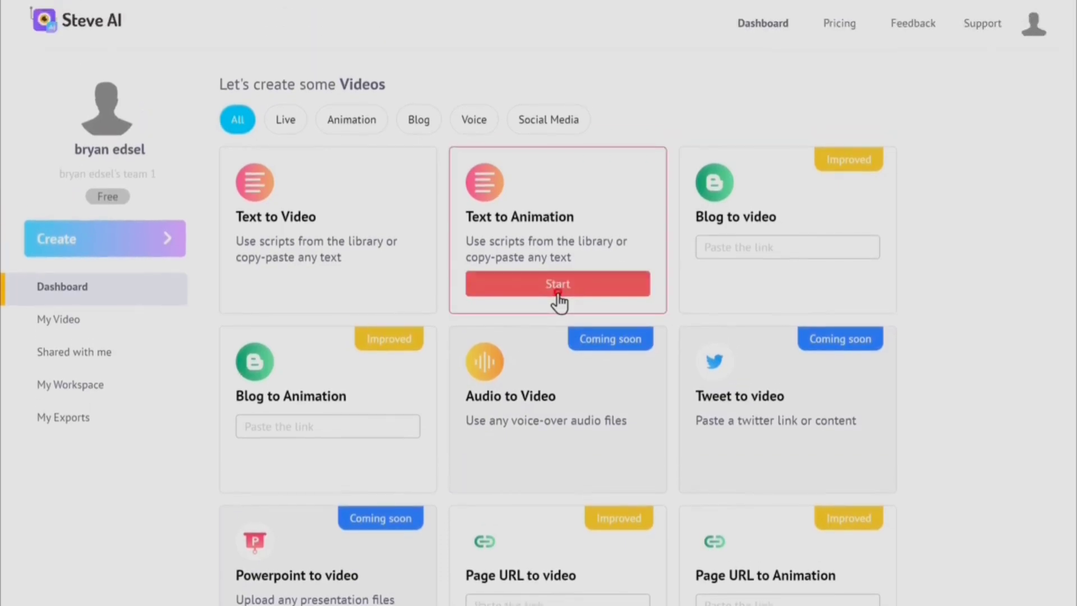
{"action": "left_click", "coordinate": [559, 295]}
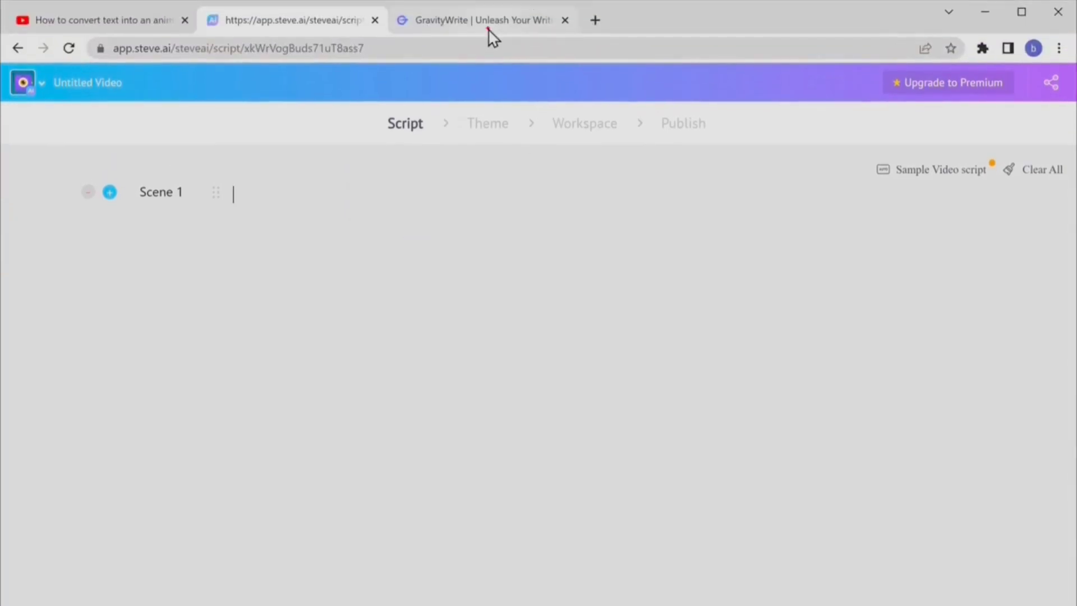
Copy the GravityWrite script from the Intro onward and paste it into Steve AI's Scene 1
{"action": "left_click", "coordinate": [488, 28]}
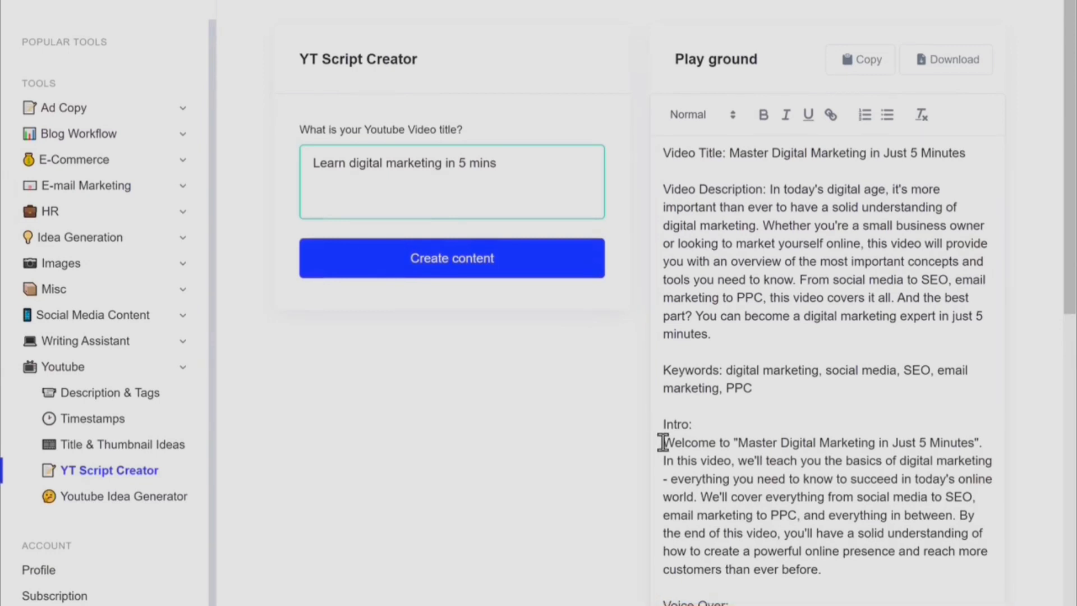
{"action": "left_click_drag", "start_coordinate": [663, 443], "coordinate": [820, 571]}
{"action": "right_click", "coordinate": [819, 571]}
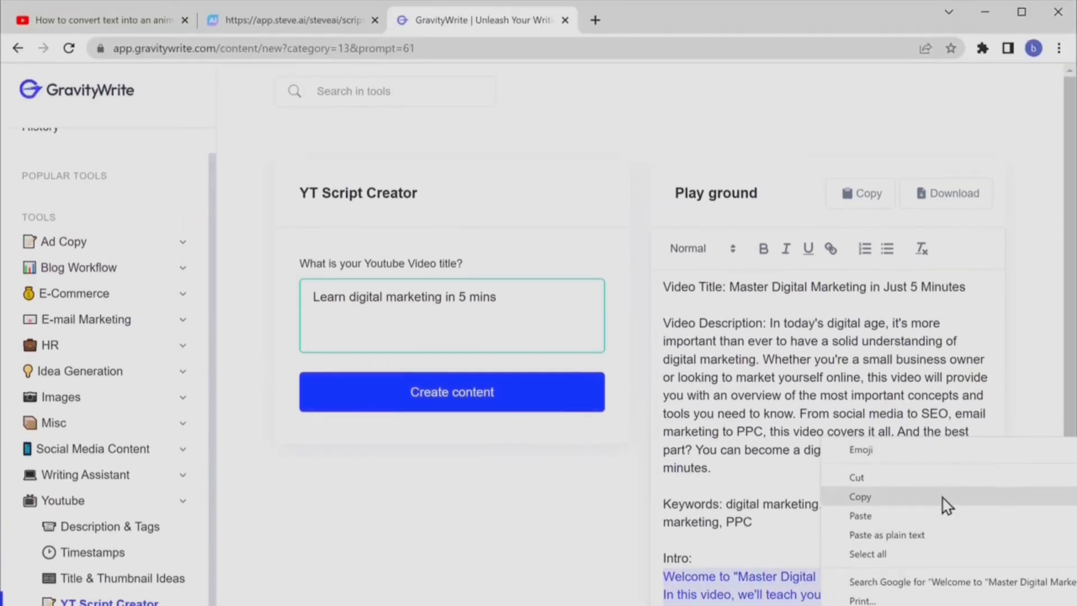
{"action": "left_click", "coordinate": [942, 497]}
{"action": "left_click", "coordinate": [292, 25]}
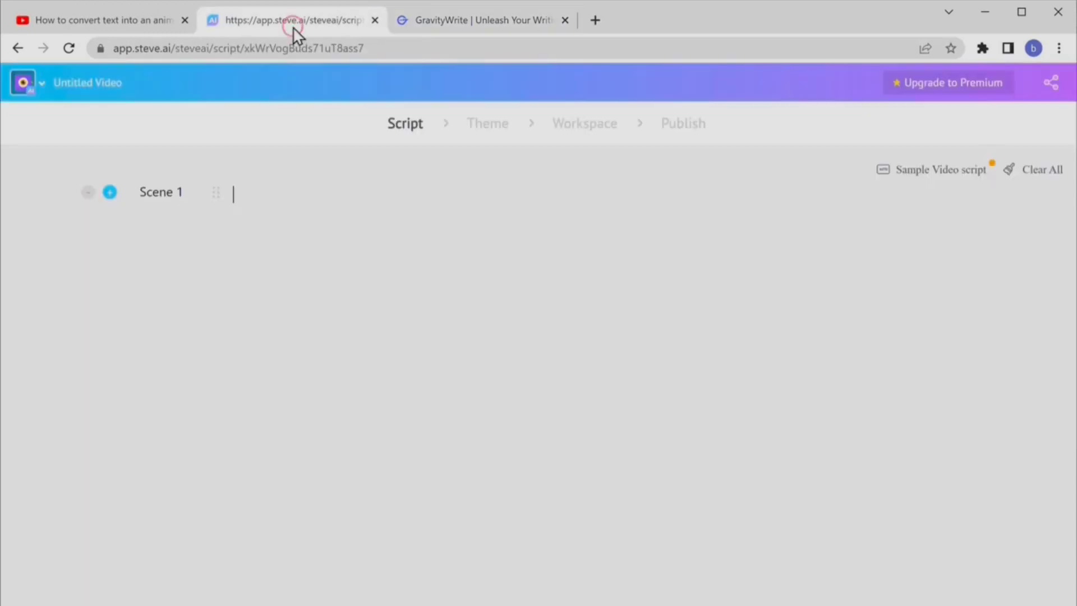
{"action": "right_click", "coordinate": [234, 190]}
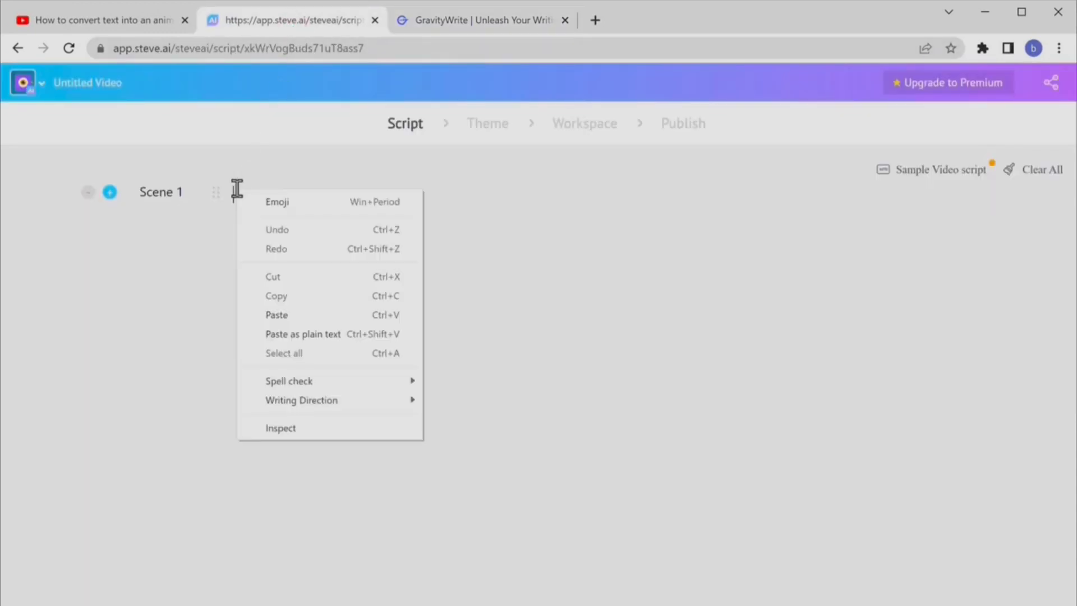
{"action": "left_click", "coordinate": [279, 314]}
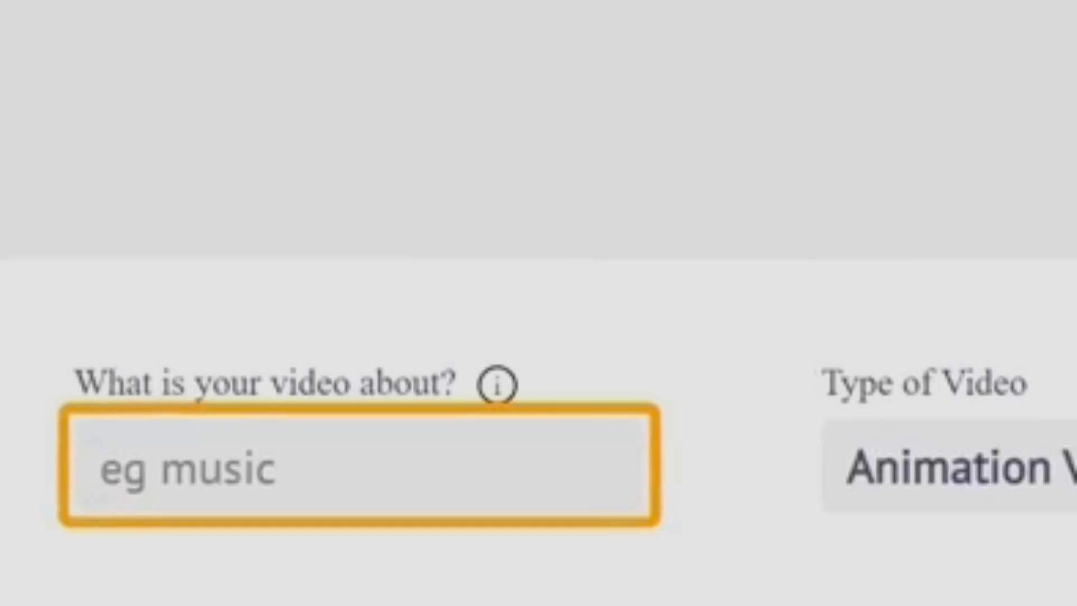
Describe the video as 'Explainer video' and continue to the design styles
{"action": "left_click", "coordinate": [367, 480]}
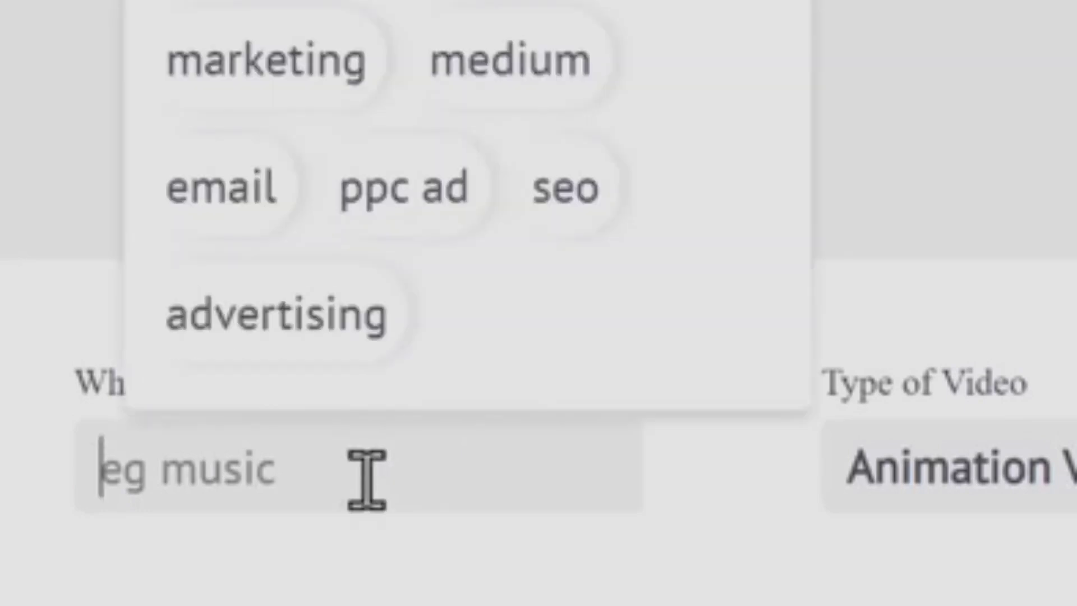
{"action": "type", "text": "Explainer video"}
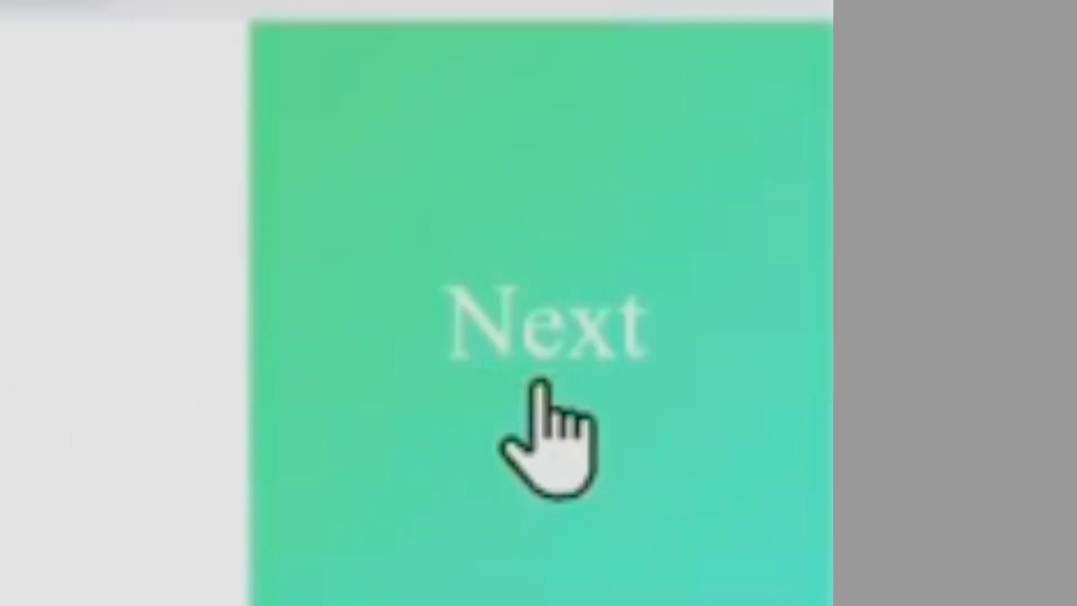
{"action": "left_click", "coordinate": [540, 382]}
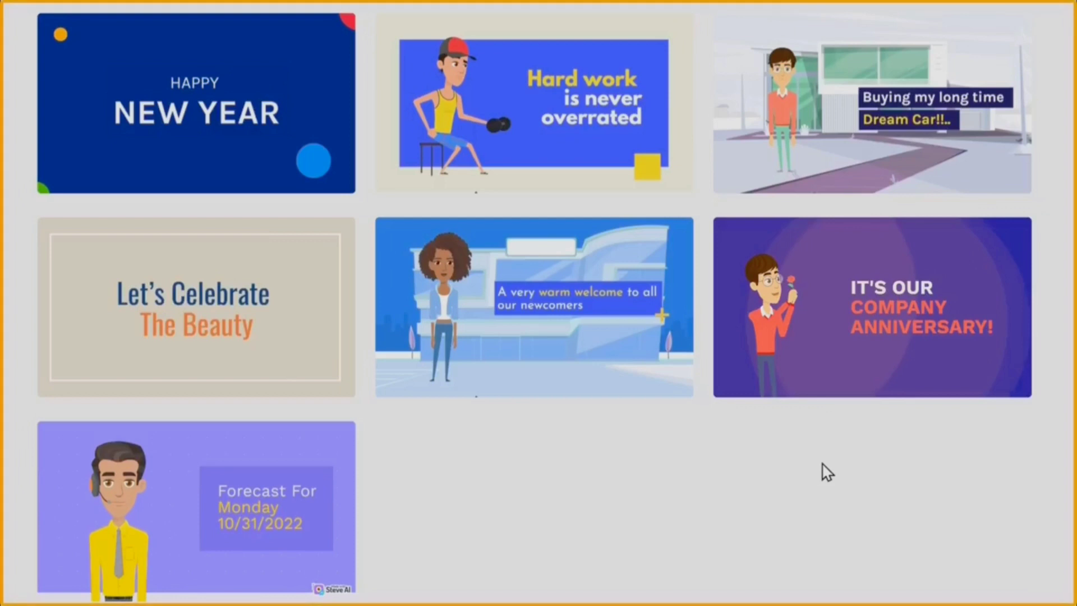
Apply the Dream Car design style and play a preview of the video
{"action": "mouse_move", "coordinate": [832, 378]}
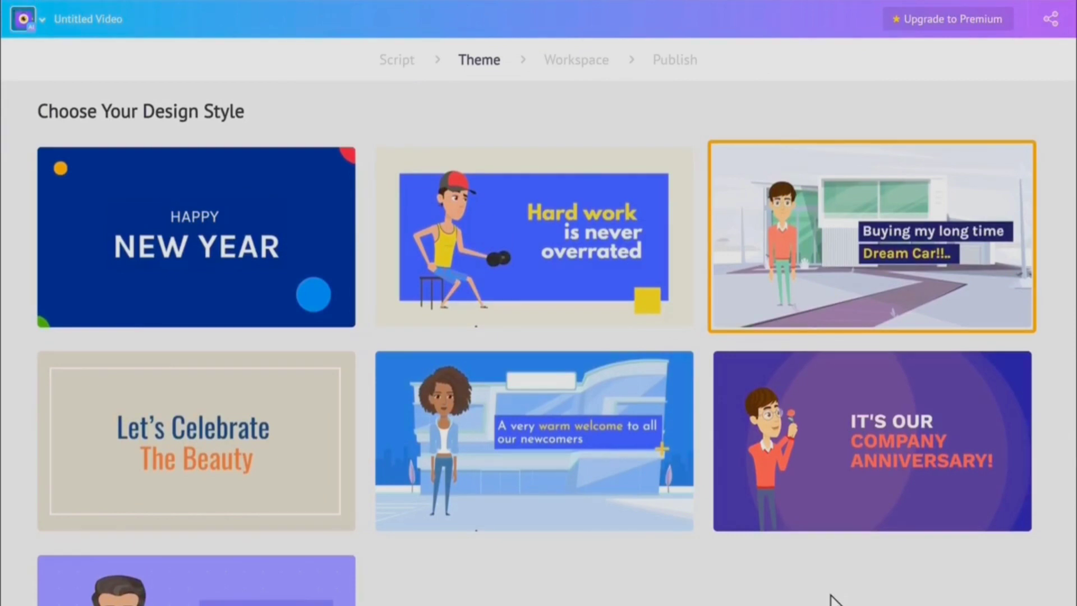
{"action": "left_click", "coordinate": [870, 307]}
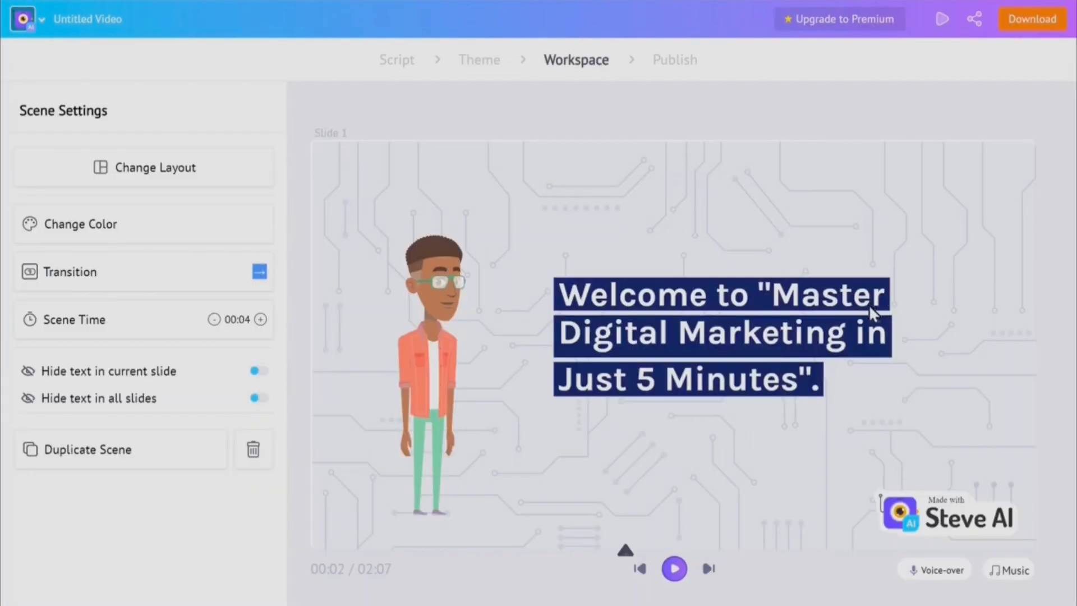
{"action": "left_click", "coordinate": [673, 568]}
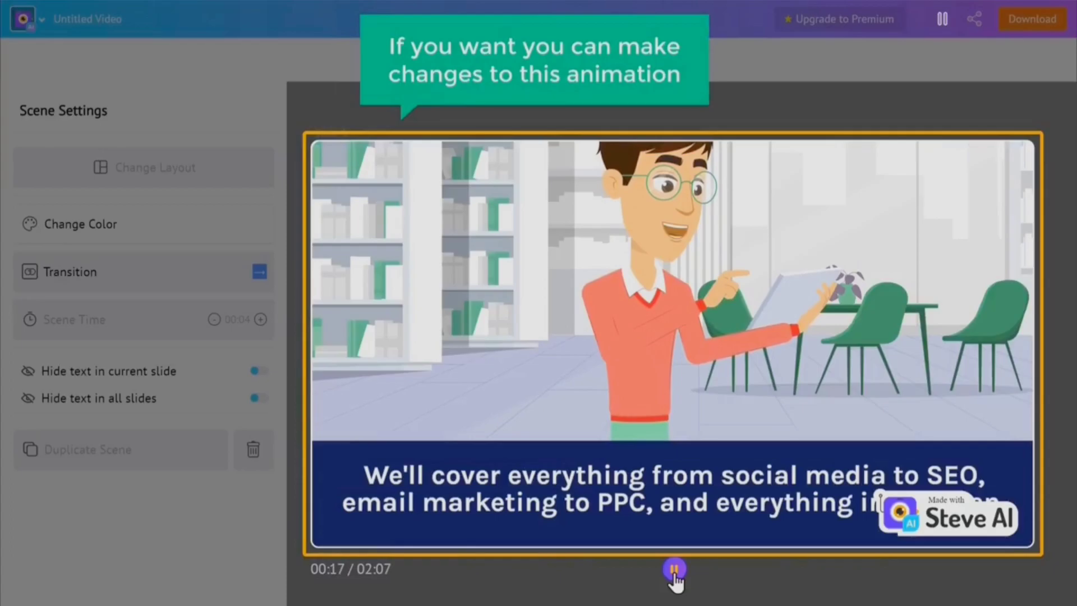
Pause the animation preview to return to Scene 1's settings
{"action": "left_click", "coordinate": [673, 569]}
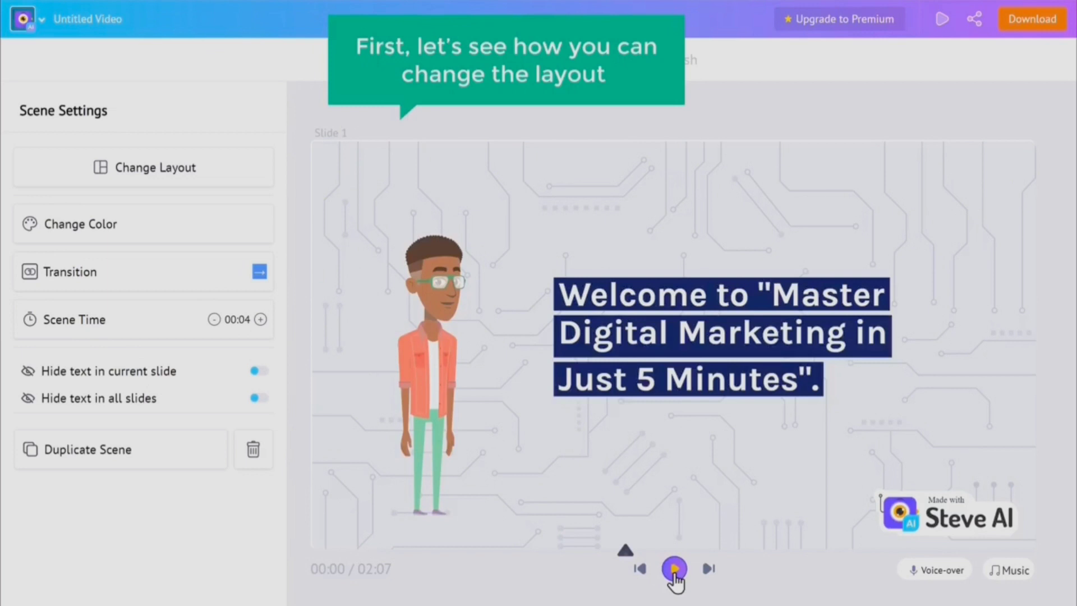
Give the welcome slide the character-left, dark blue text-panel-right layout
{"action": "left_click", "coordinate": [675, 568]}
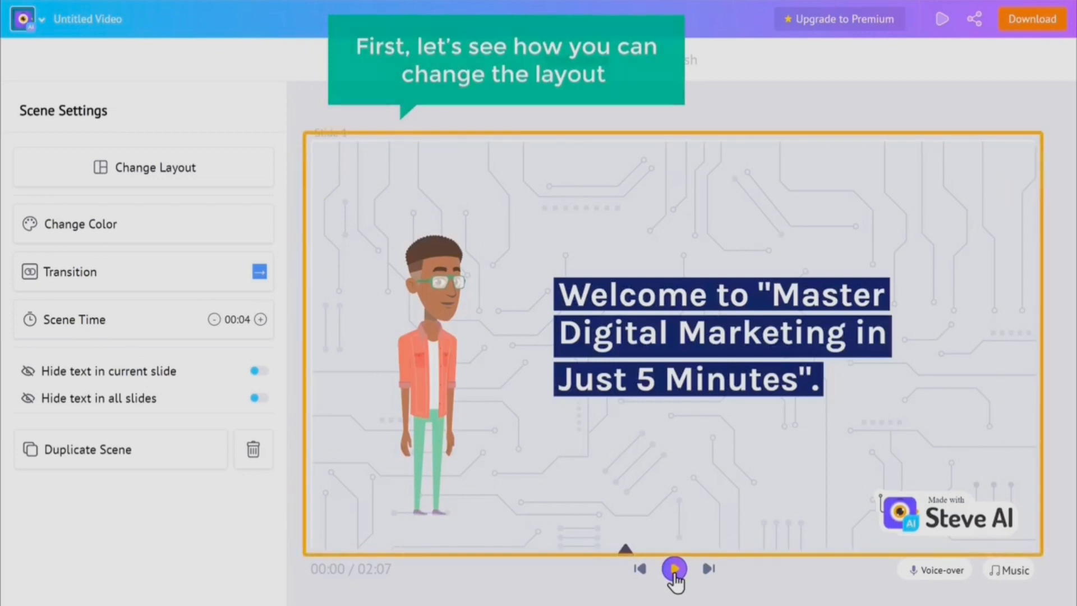
{"action": "left_click", "coordinate": [158, 83]}
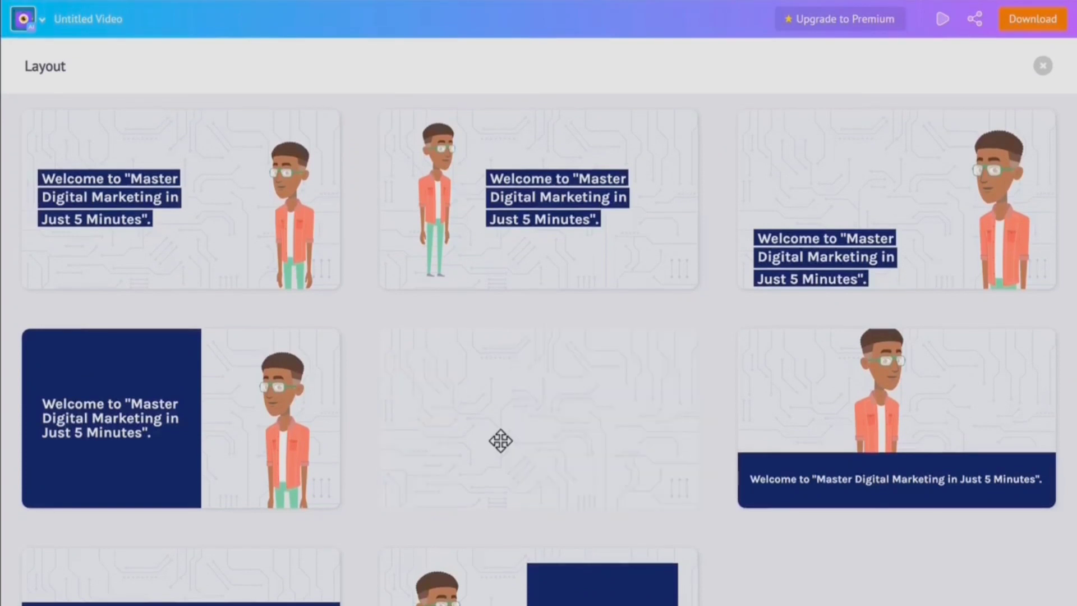
{"action": "left_click", "coordinate": [500, 441]}
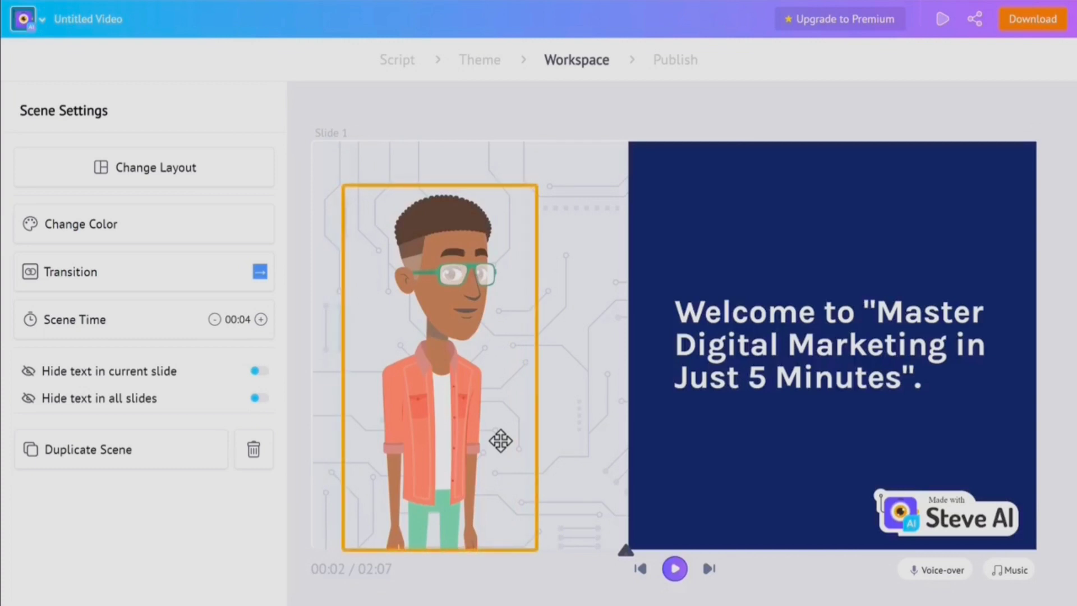
Swap the slide's character for the dark-haired boy with glasses in a coral shirt
{"action": "left_click", "coordinate": [447, 391]}
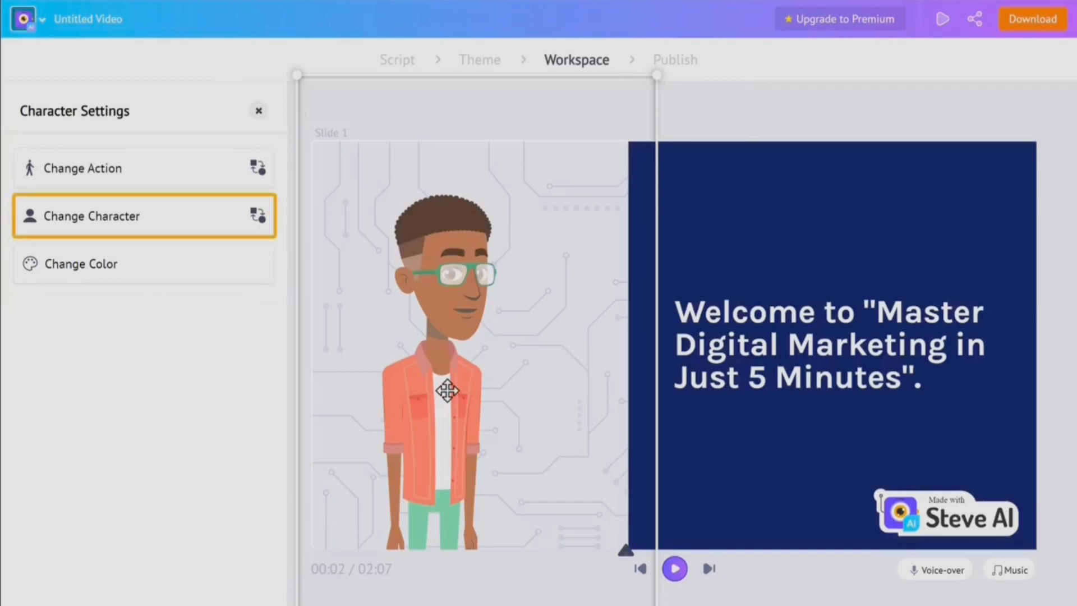
{"action": "left_click", "coordinate": [205, 217]}
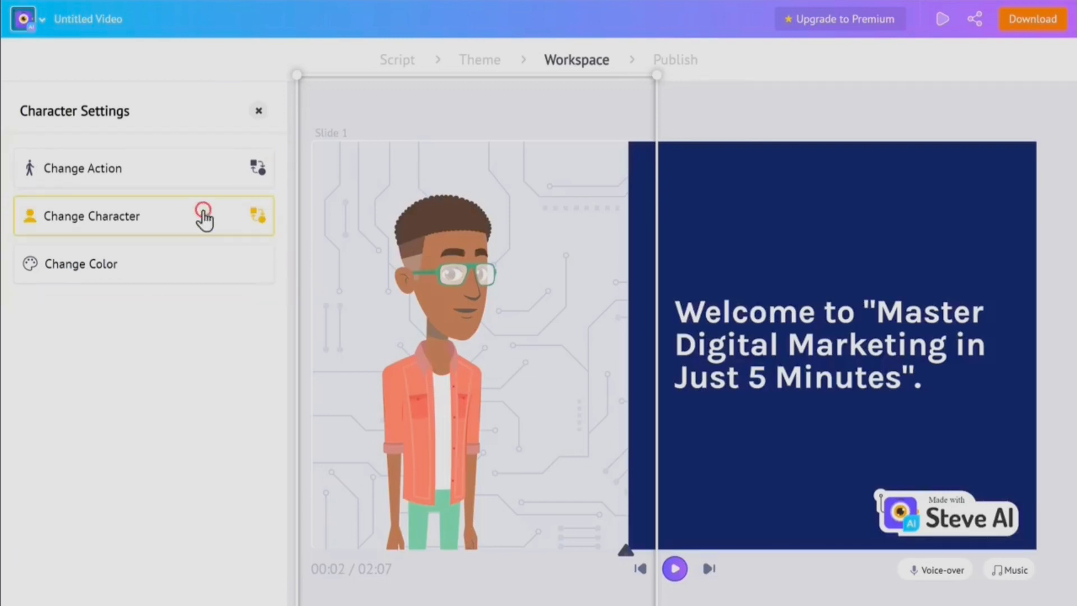
{"action": "scroll", "coordinate": [205, 217], "scroll_direction": "down", "scroll_amount": 20}
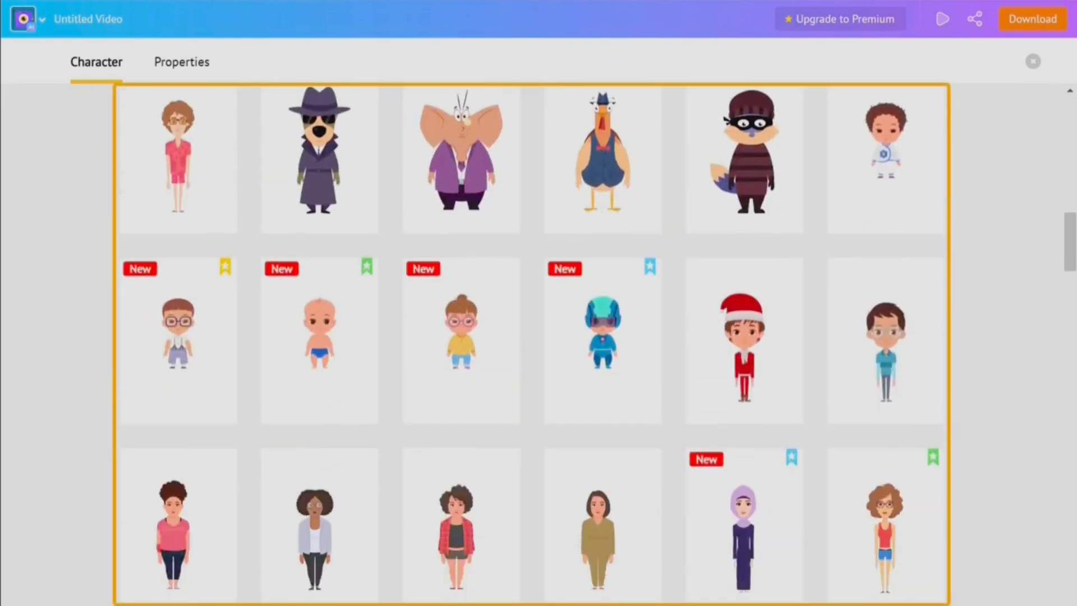
{"action": "scroll", "coordinate": [209, 220], "scroll_direction": "up", "scroll_amount": 20}
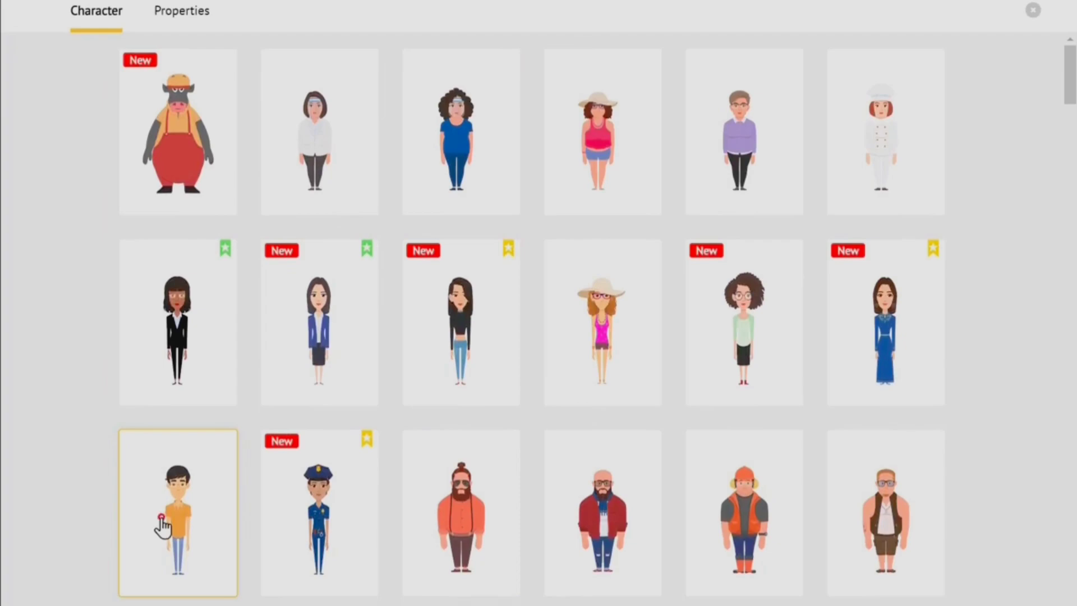
{"action": "left_click", "coordinate": [162, 578]}
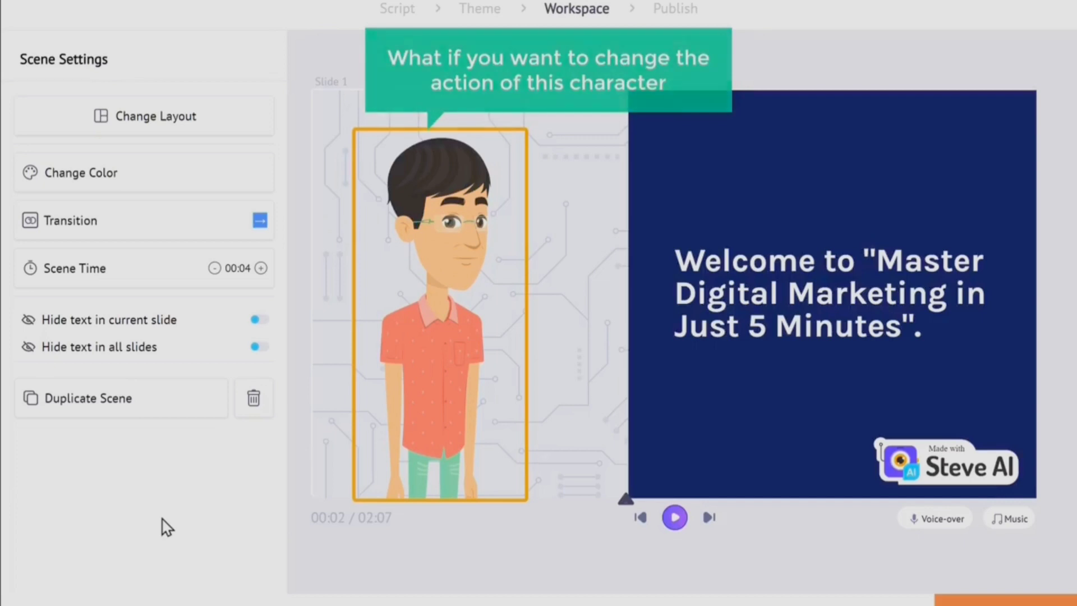
Give the boy character the first presenting pose with an outstretched arm
{"action": "left_click", "coordinate": [433, 362]}
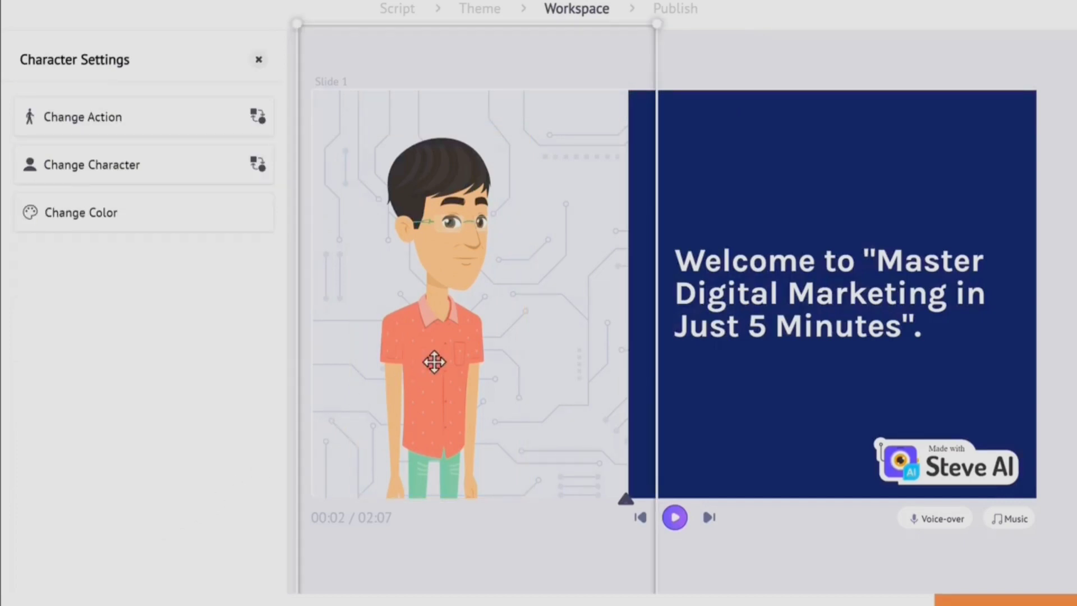
{"action": "left_click", "coordinate": [162, 127]}
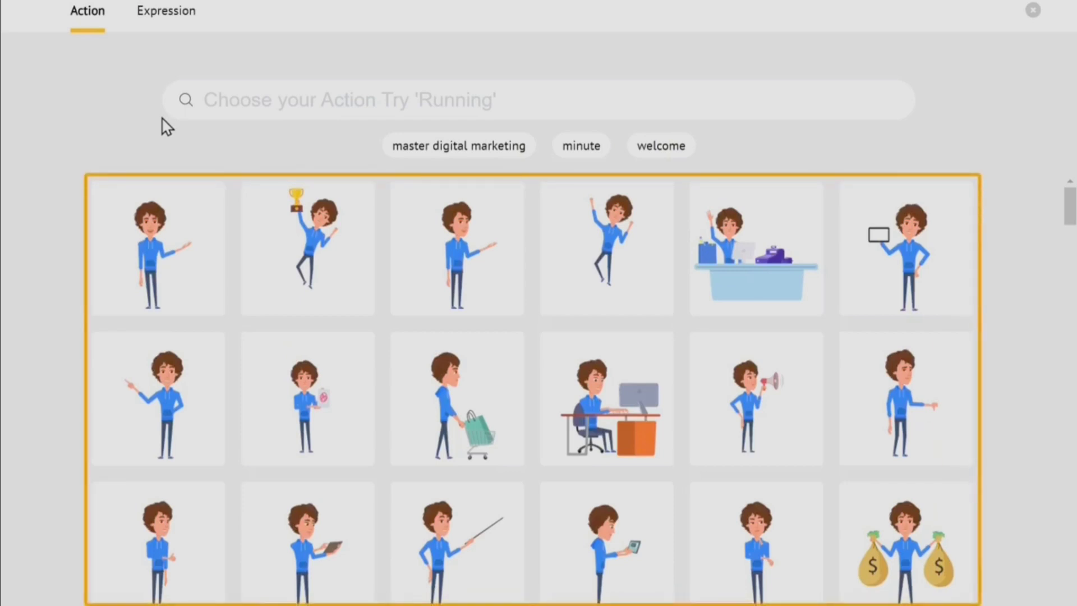
{"action": "left_click", "coordinate": [158, 261]}
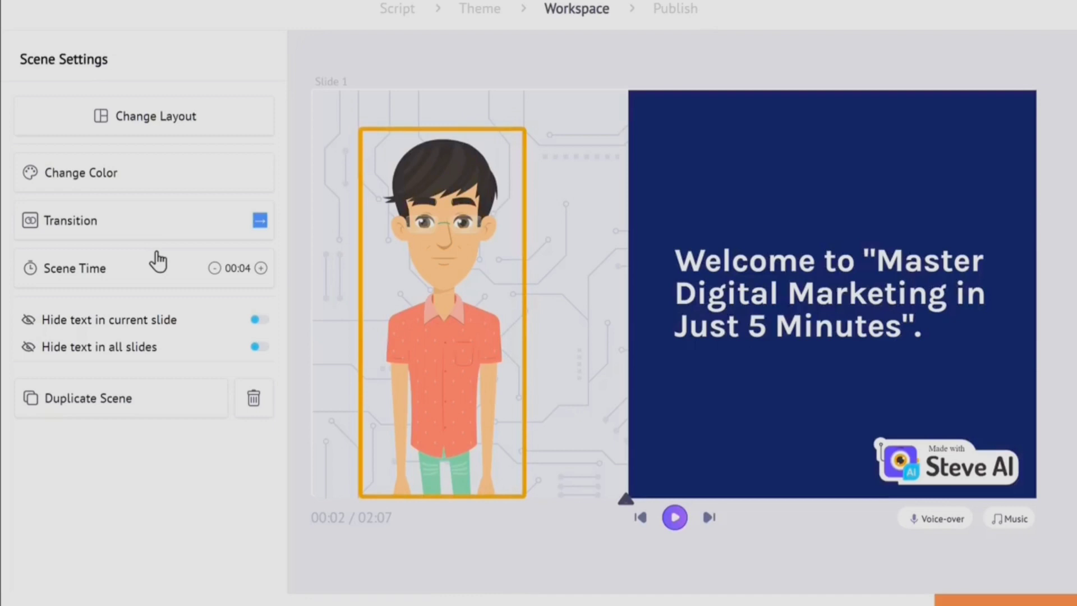
Shift the character slightly left on the slide and preview the updated scene
{"action": "left_click", "coordinate": [446, 348]}
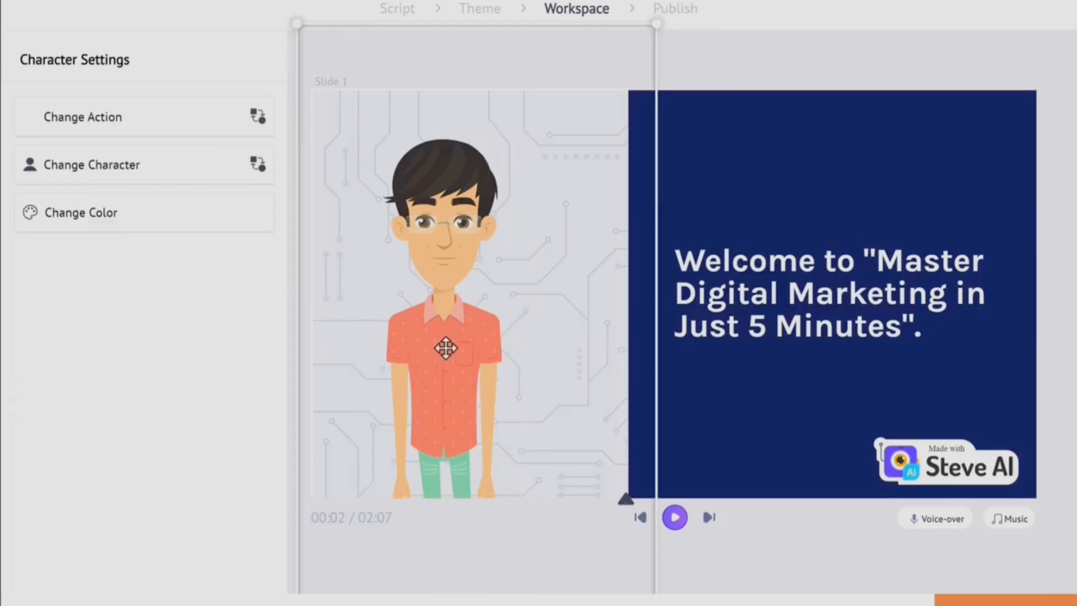
{"action": "left_click_drag", "start_coordinate": [446, 348], "coordinate": [405, 349]}
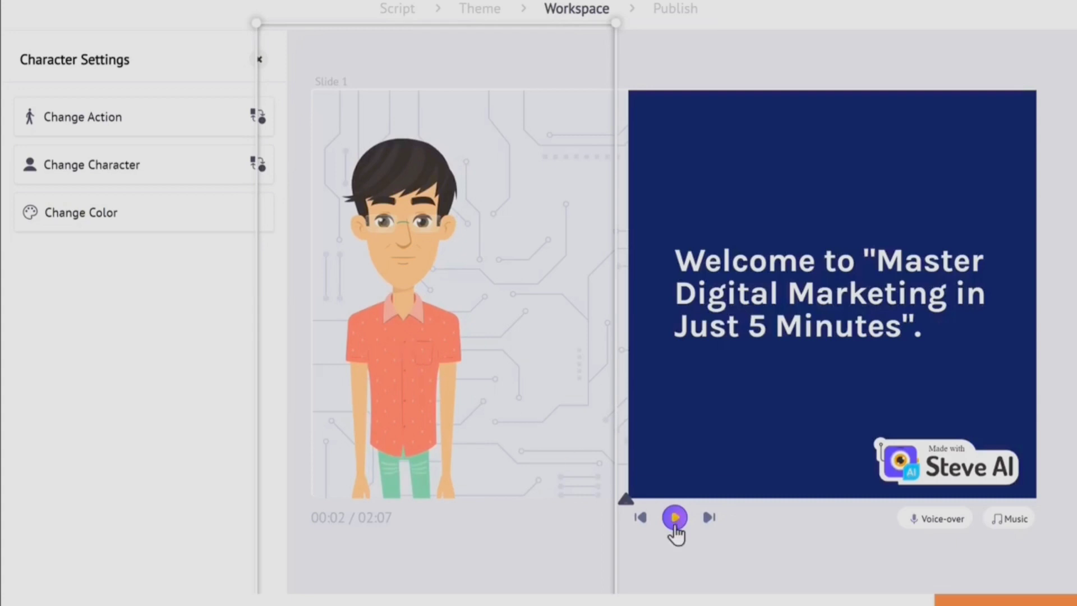
{"action": "left_click", "coordinate": [675, 523]}
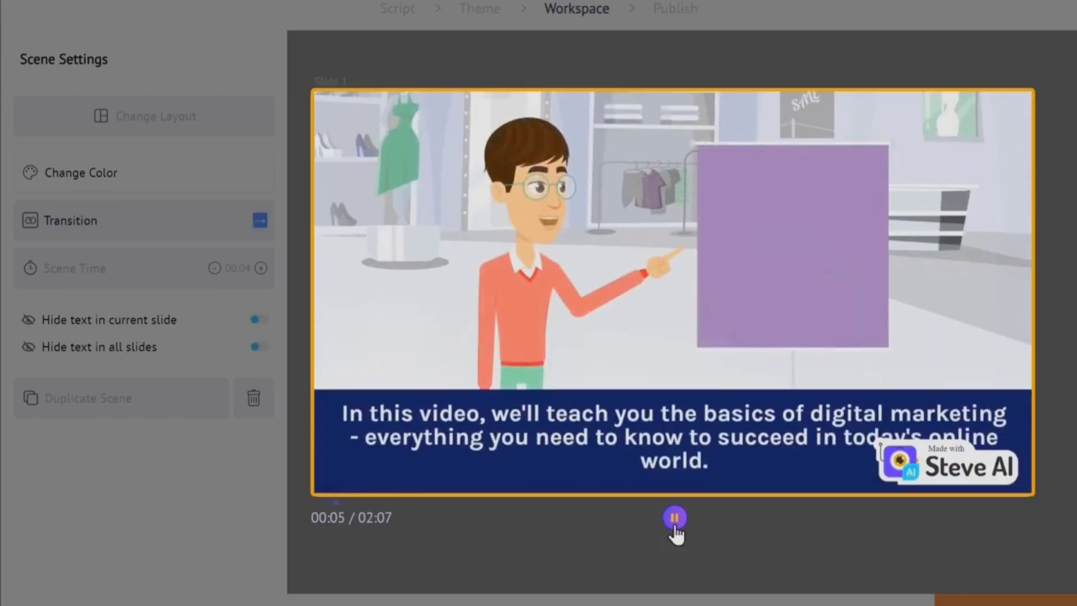
{"action": "left_click", "coordinate": [674, 519]}
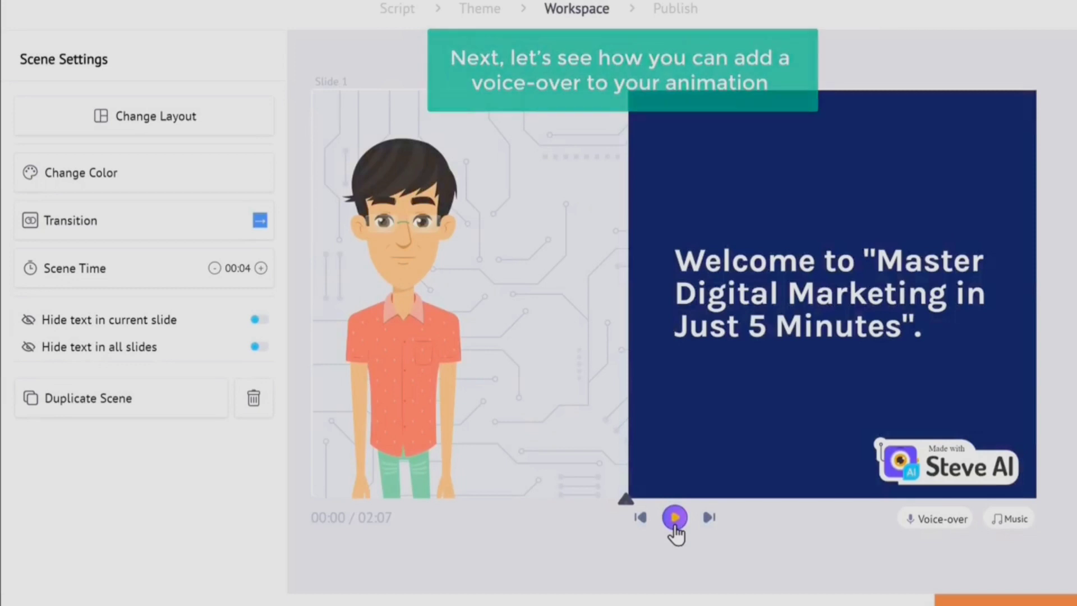
Generate an AI voice-over with the US English male voice Matthew
{"action": "left_click", "coordinate": [931, 520]}
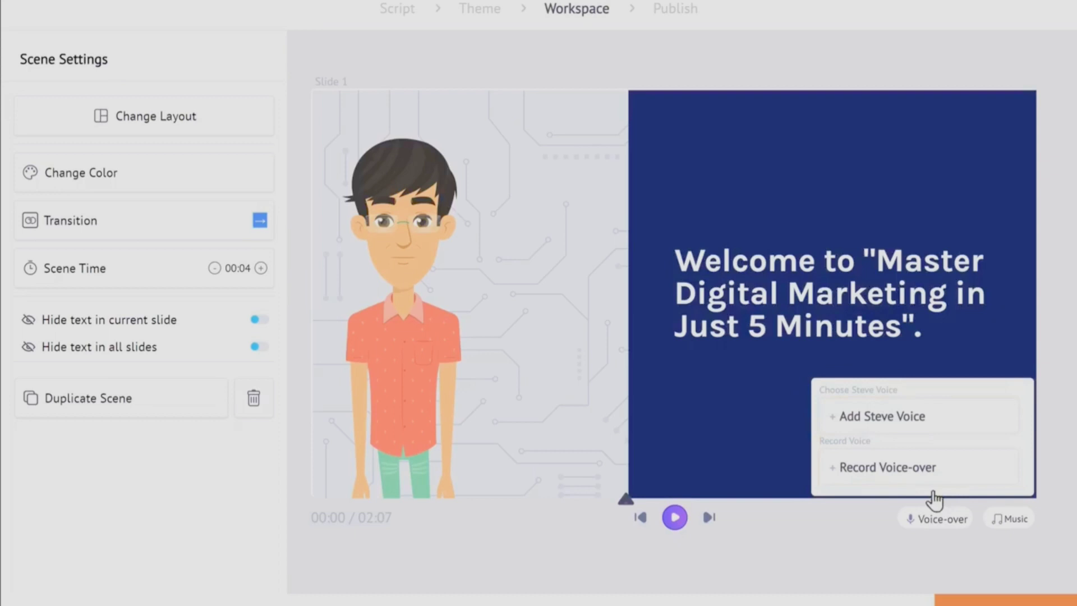
{"action": "left_click", "coordinate": [938, 431]}
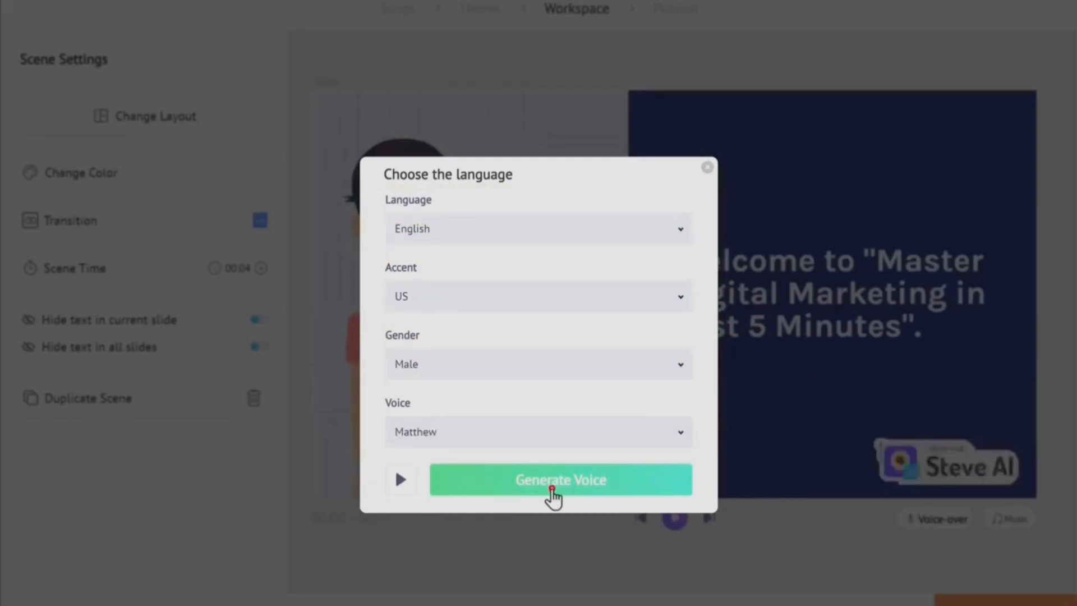
{"action": "left_click", "coordinate": [552, 497]}
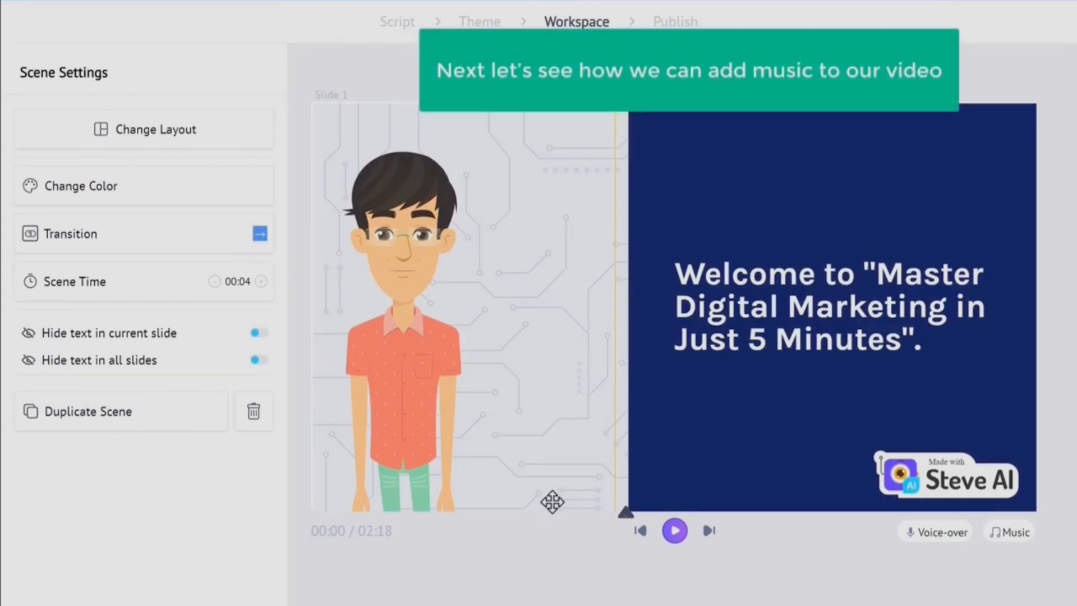
Pick the Bombs Away track from the music library as background music
{"action": "left_click", "coordinate": [1010, 539]}
{"action": "left_click", "coordinate": [965, 482]}
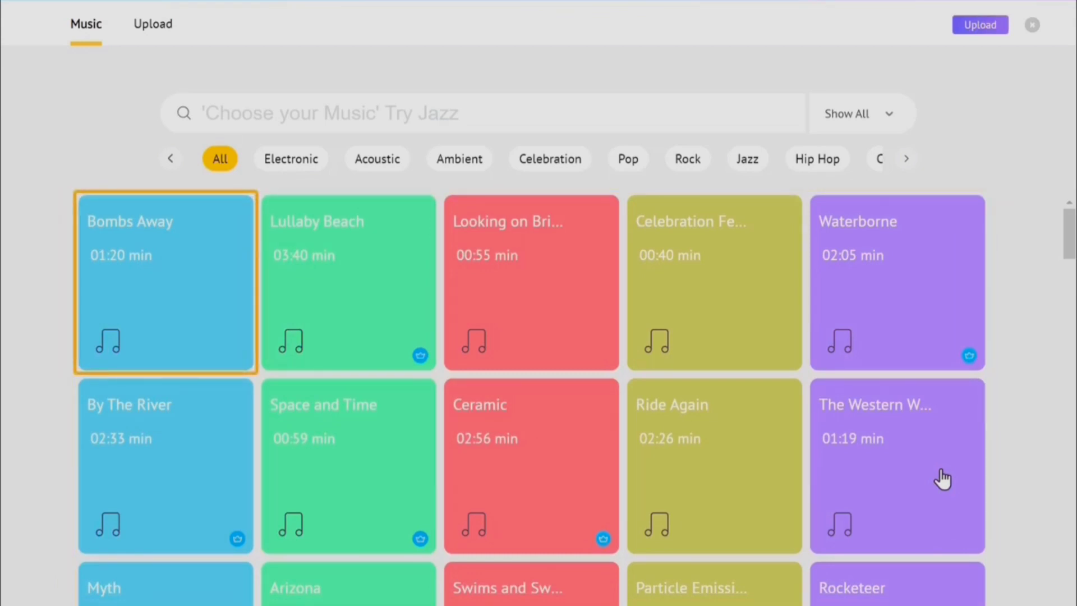
{"action": "left_click", "coordinate": [166, 309]}
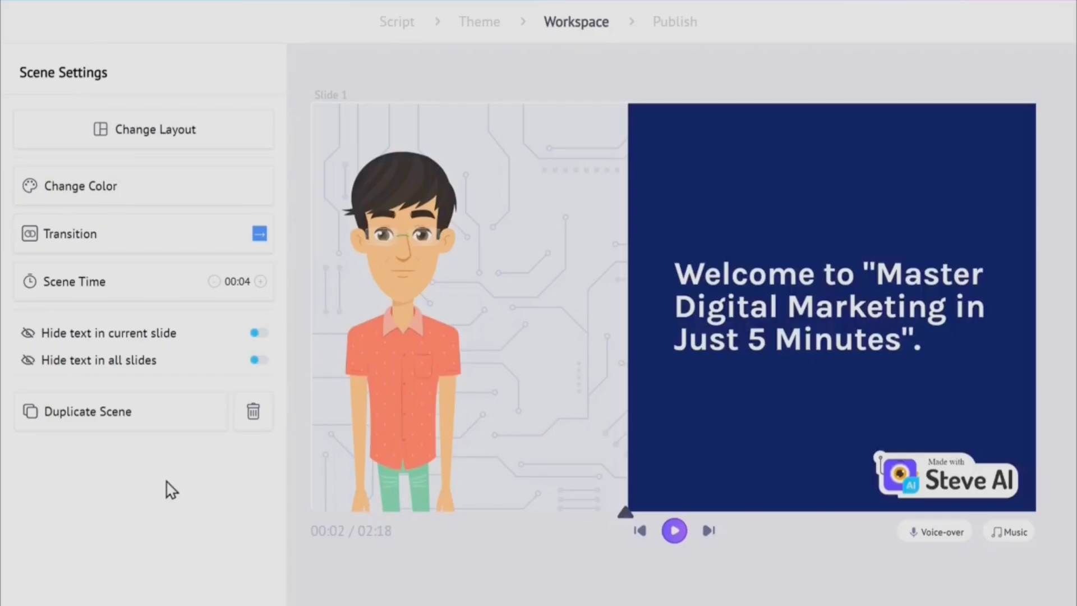
Preview the animation with its voice-over and music playing
{"action": "left_click", "coordinate": [675, 539]}
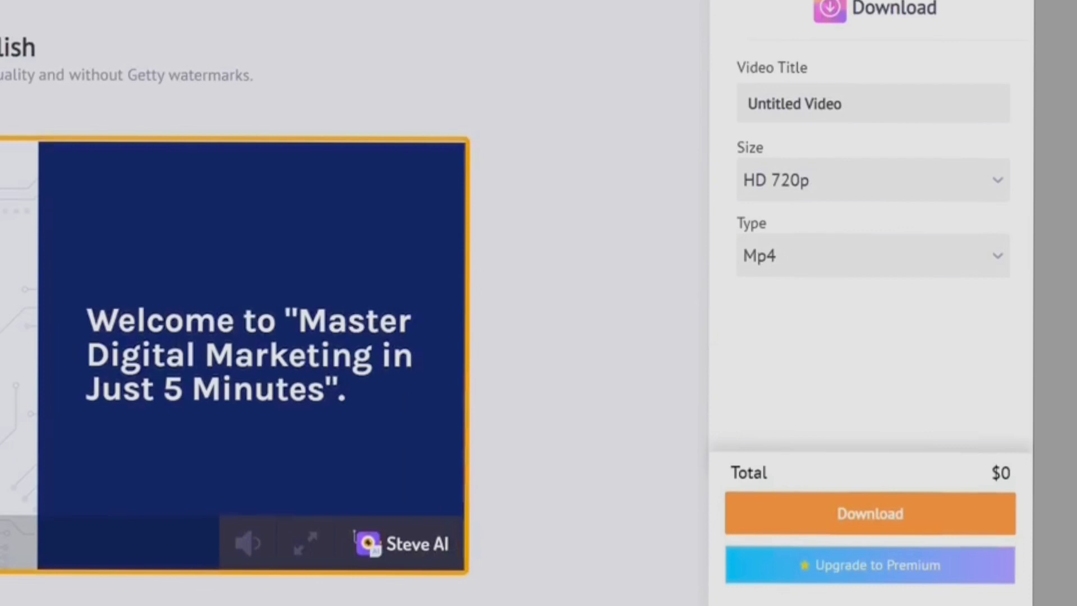
Export and download the video as MP4, then play it in VLC media player
{"action": "left_click", "coordinate": [885, 535]}
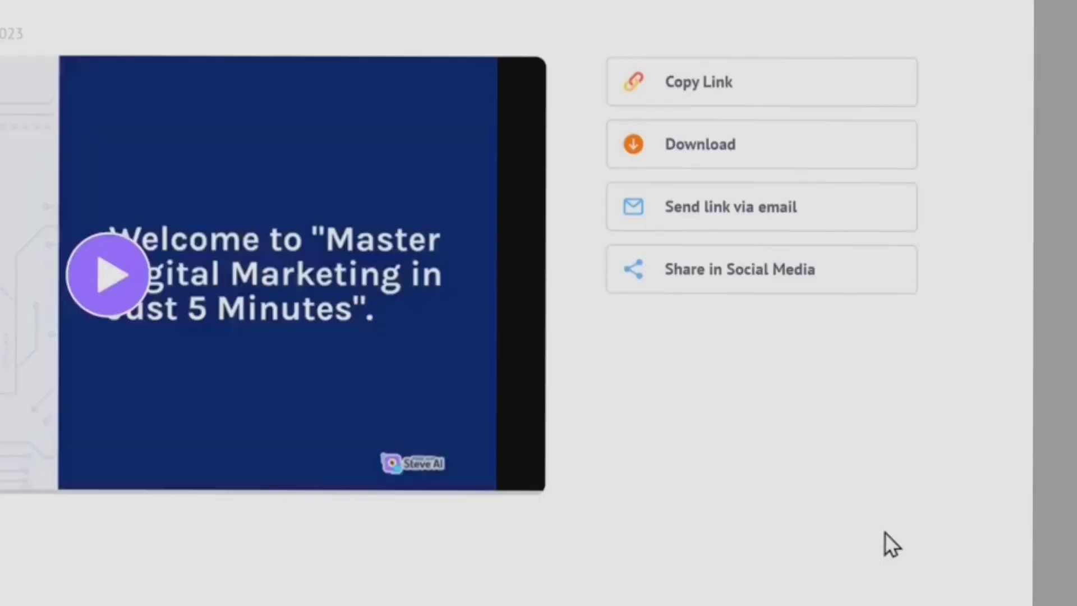
{"action": "left_click", "coordinate": [928, 203]}
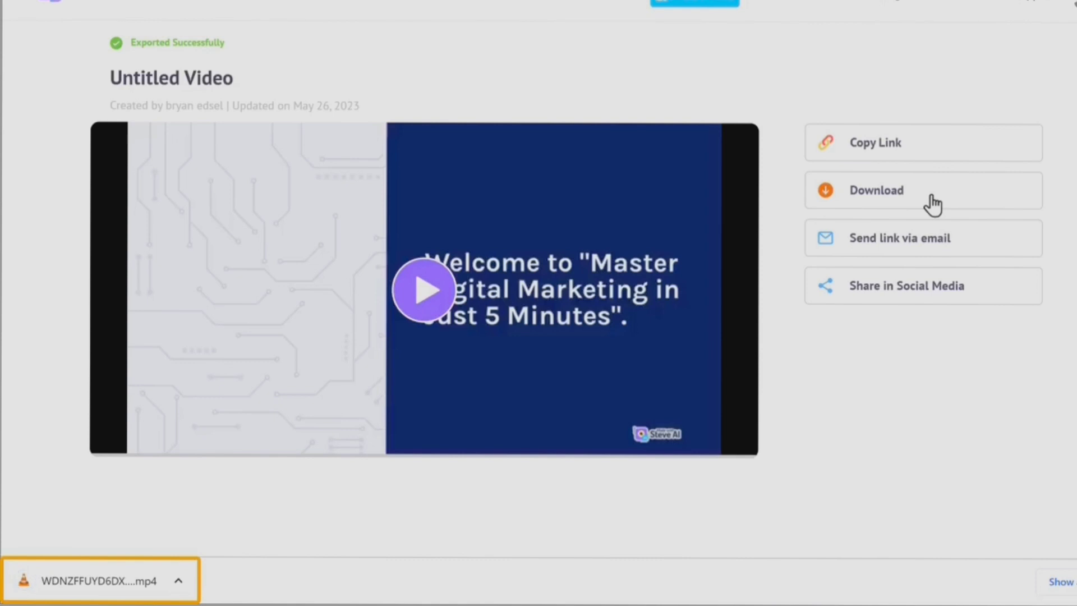
{"action": "left_click", "coordinate": [129, 580]}
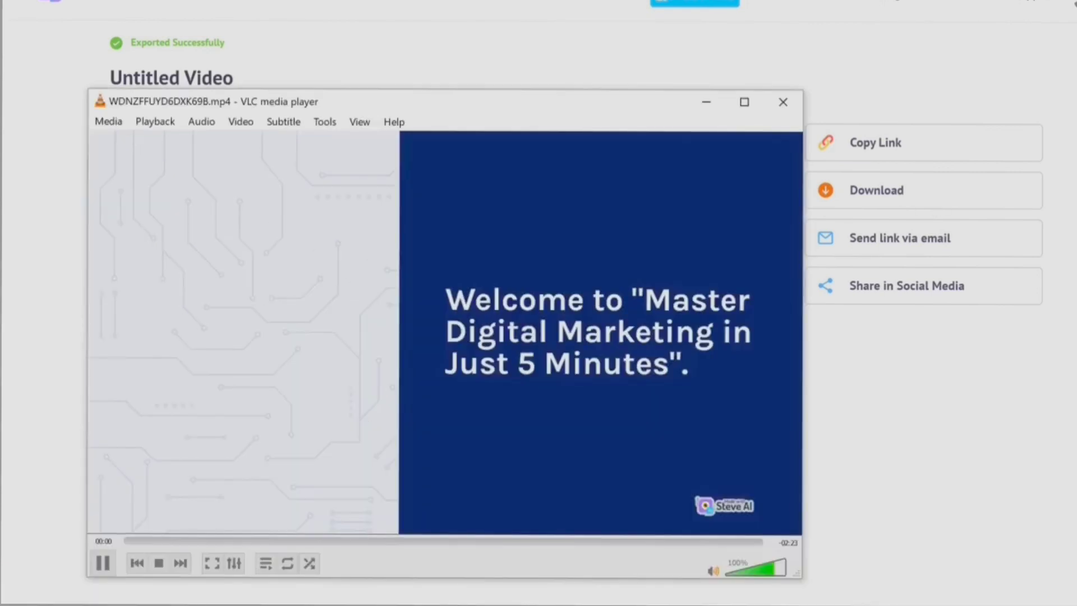